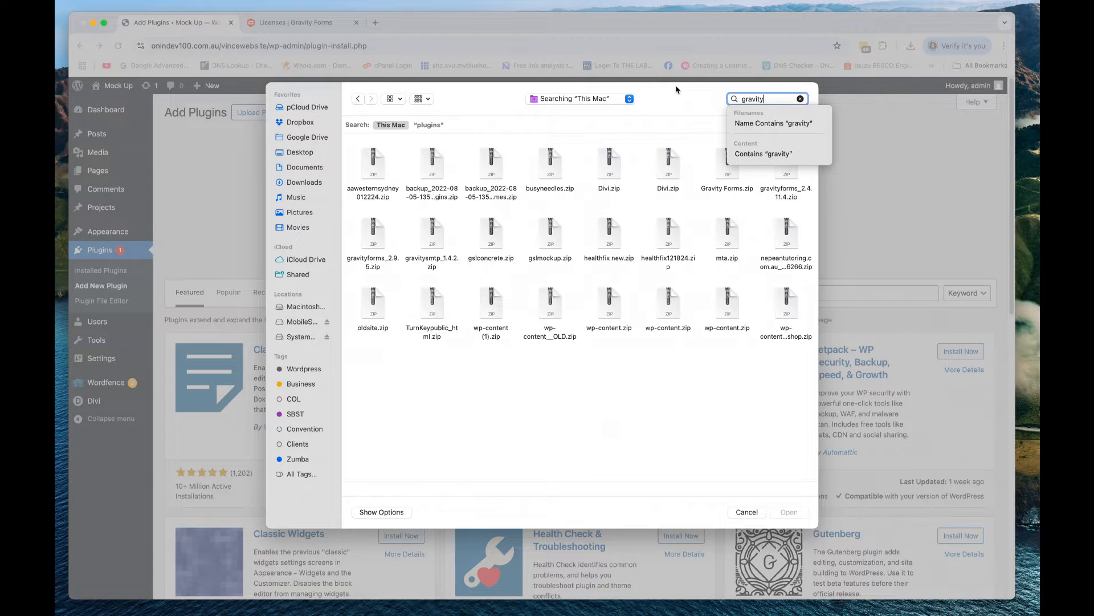
Upload gravityforms_2.9.5.zip as a plugin, then install and activate it on the site.
{"action": "left_click", "coordinate": [383, 230]}
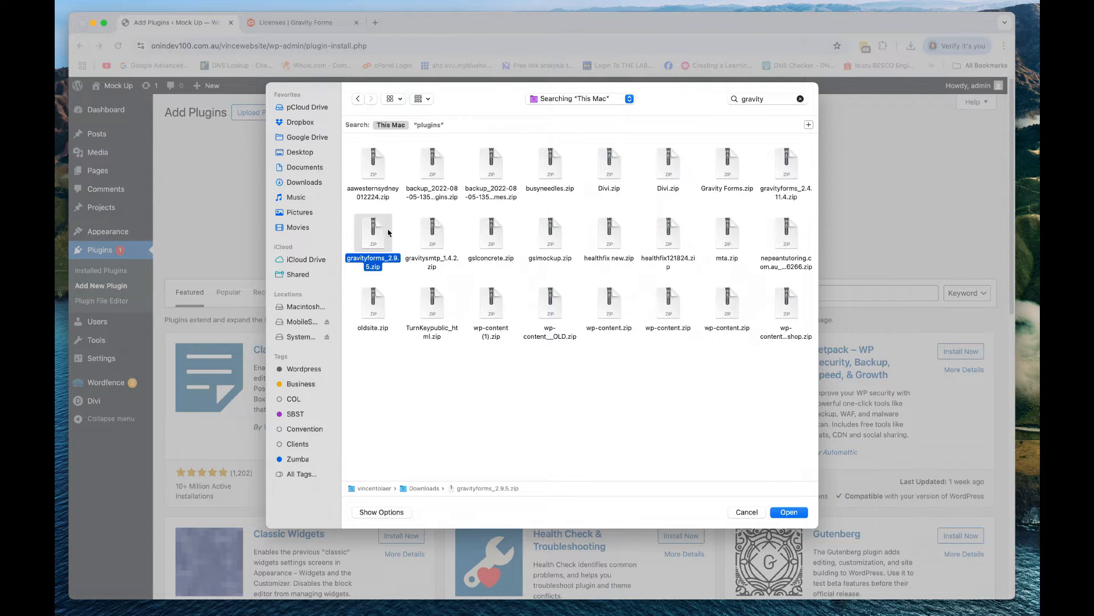
{"action": "left_click", "coordinate": [796, 512]}
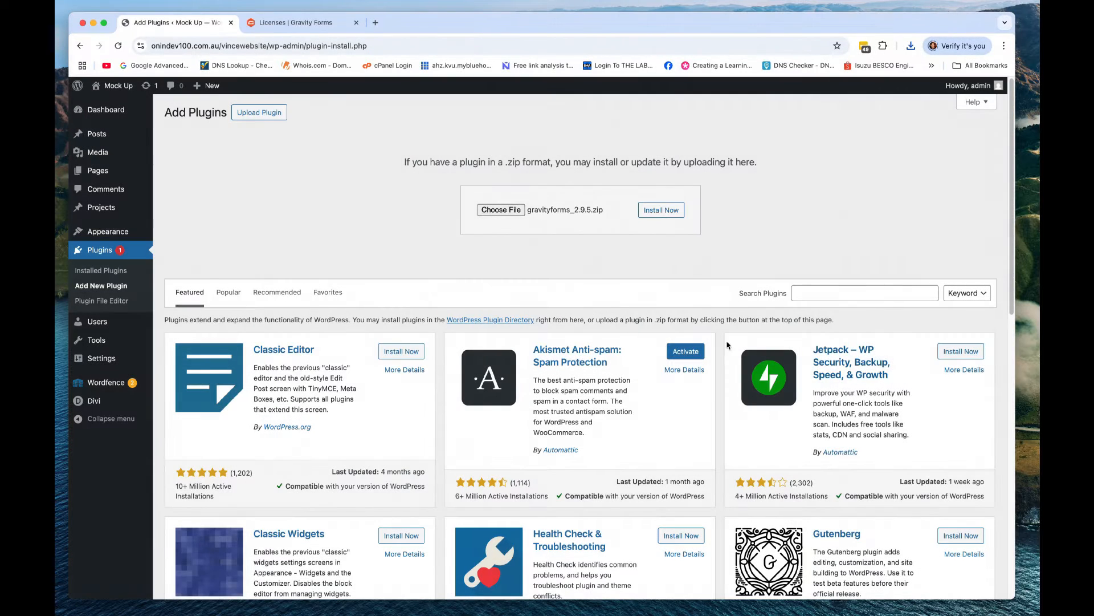
{"action": "left_click", "coordinate": [650, 212]}
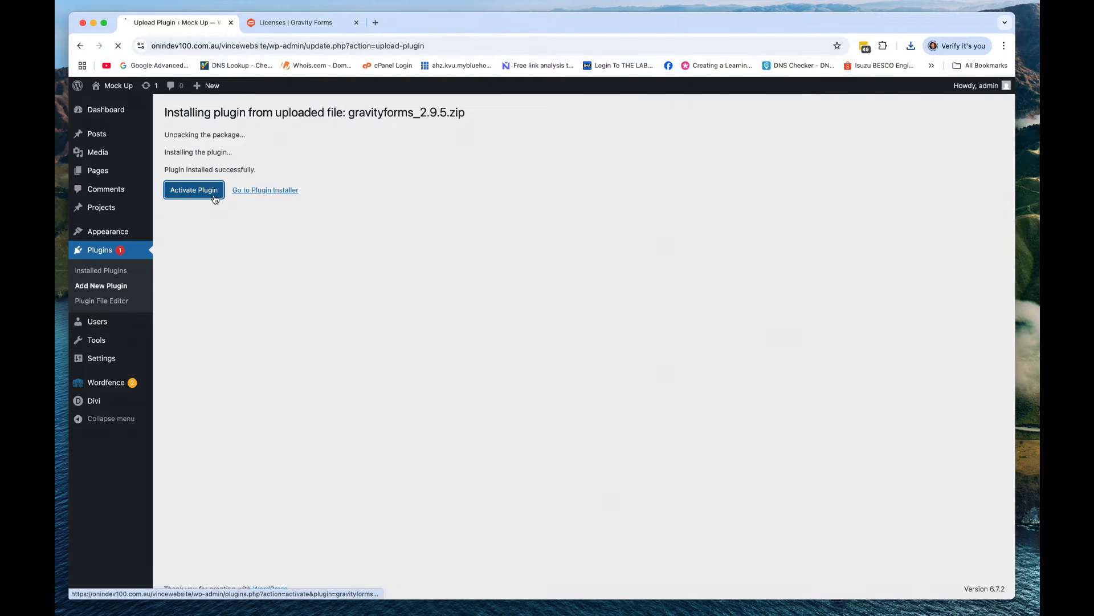
{"action": "left_click", "coordinate": [214, 192]}
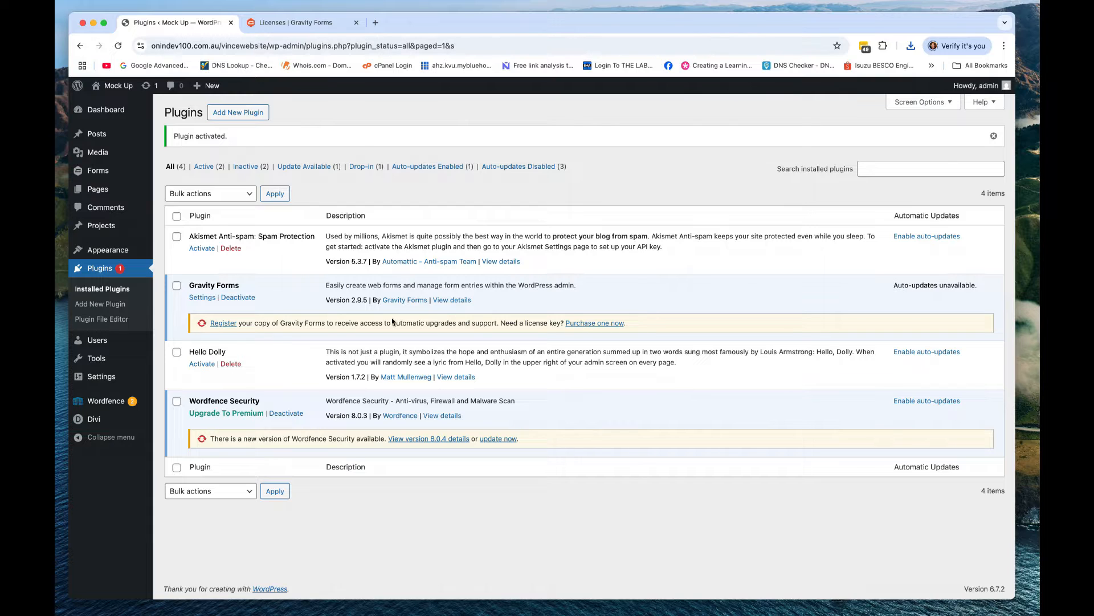
Open the Gravity Forms registration from the plugin list and activate the licence by entering the license key.
{"action": "left_click", "coordinate": [217, 324]}
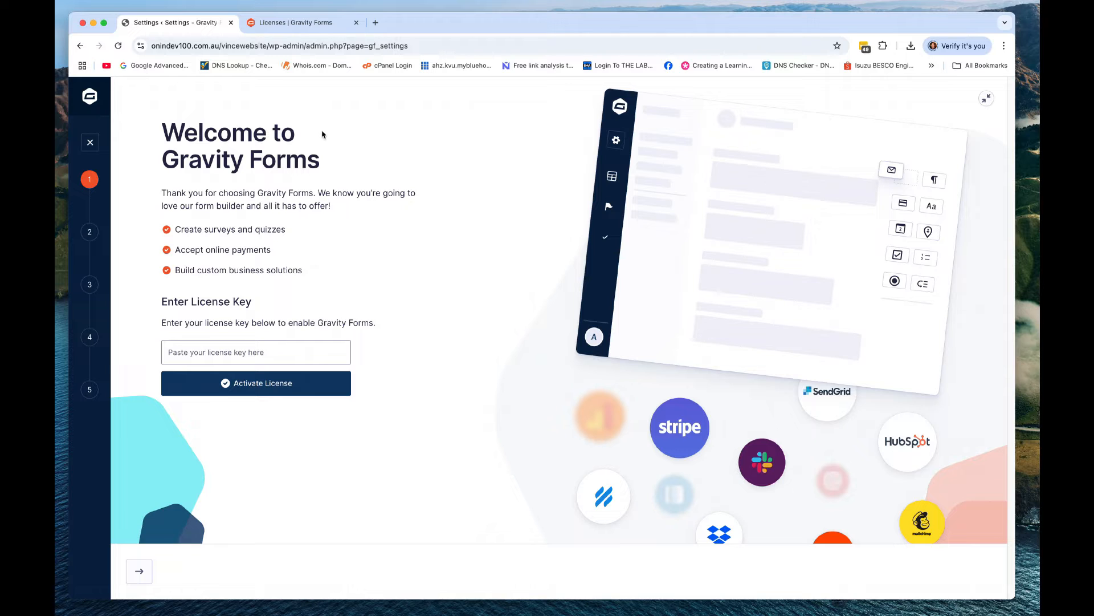
{"action": "left_click", "coordinate": [177, 355]}
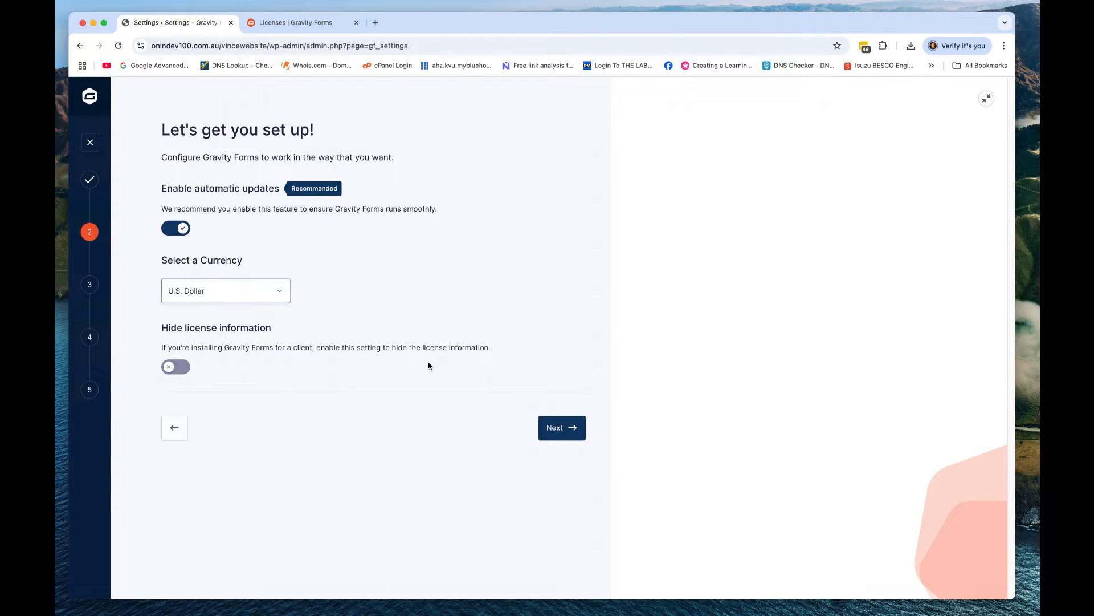
Set the Gravity Forms currency to Australian Dollar and continue the setup.
{"action": "left_click", "coordinate": [283, 301]}
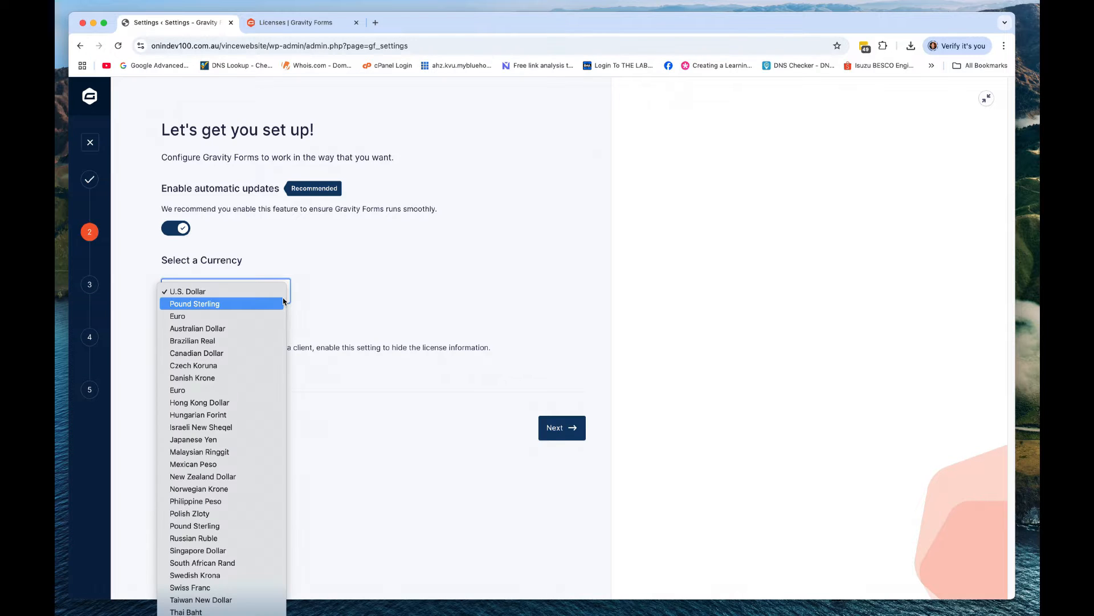
{"action": "left_click", "coordinate": [233, 331]}
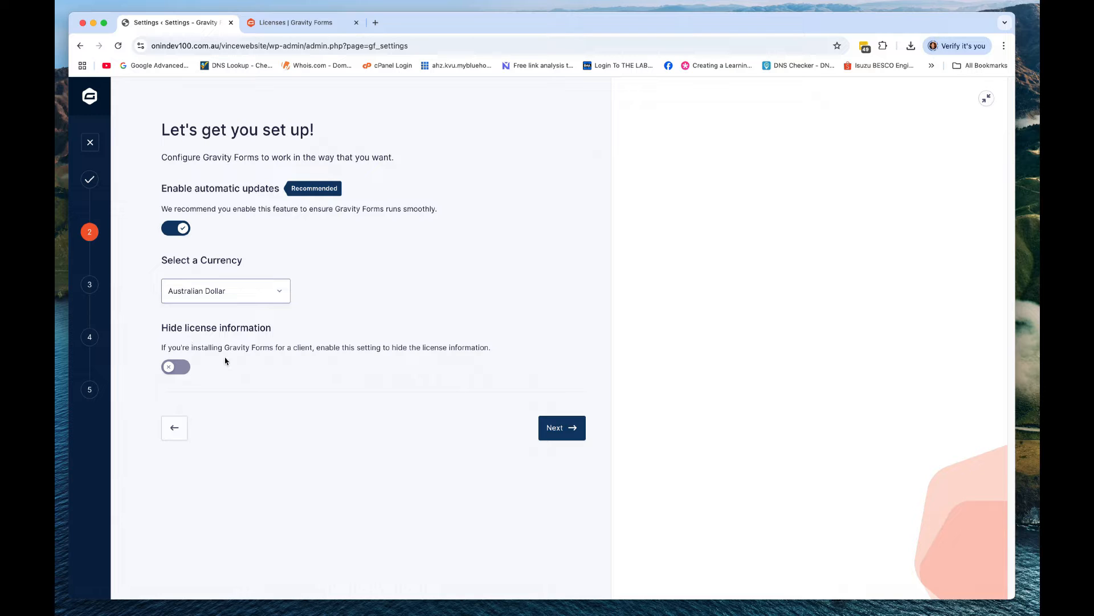
{"action": "left_click", "coordinate": [559, 428]}
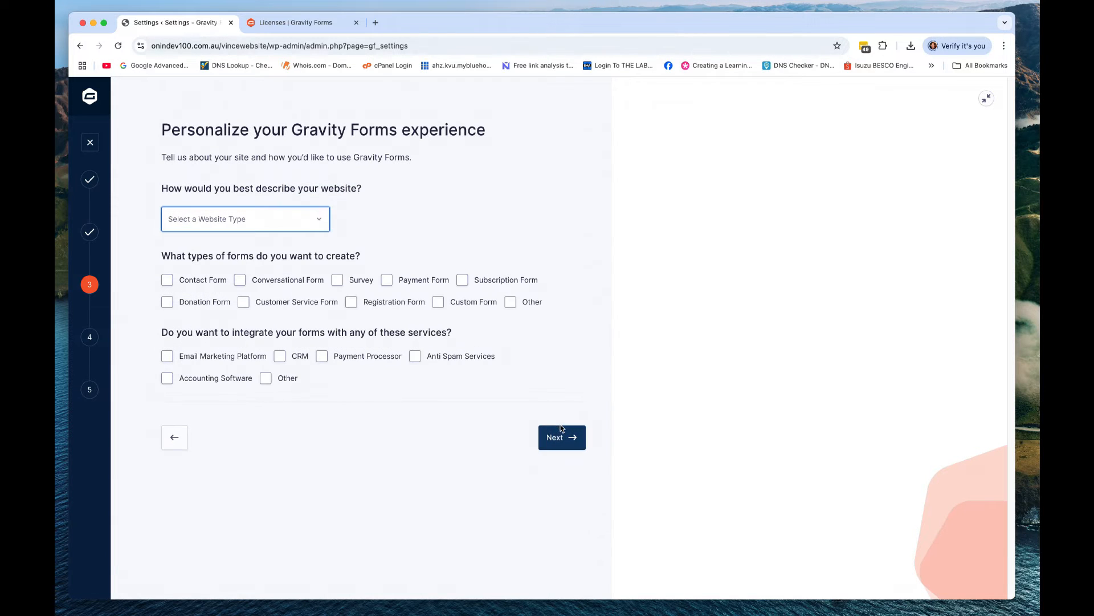
Describe the website as Personal Business/Services and select Contact Form, Subscription Form and Payment Form as the form types.
{"action": "left_click", "coordinate": [302, 220]}
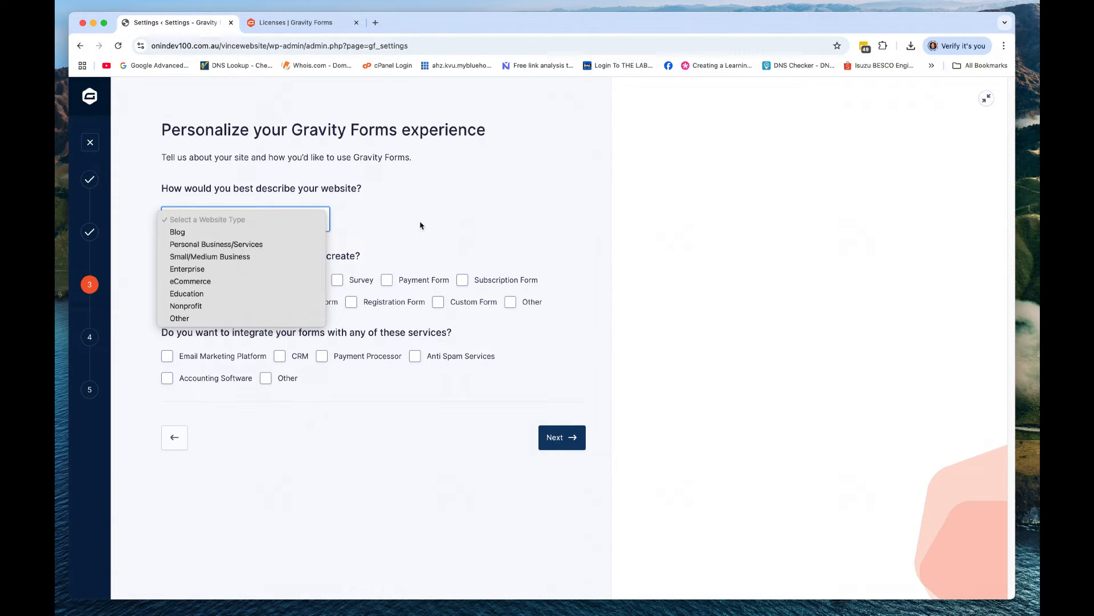
{"action": "left_click", "coordinate": [252, 248]}
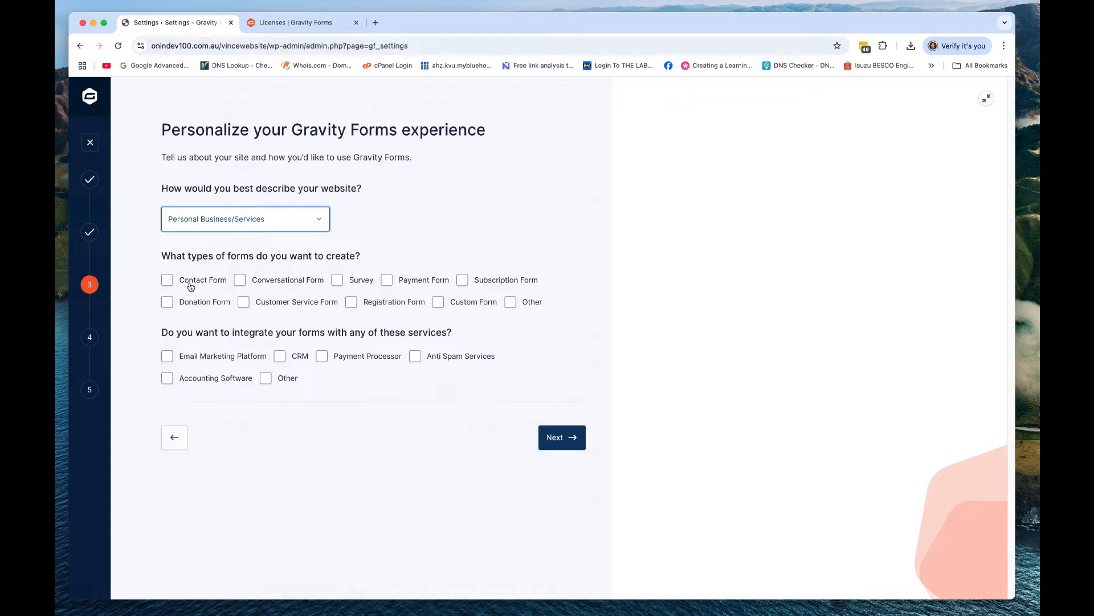
{"action": "left_click", "coordinate": [167, 281]}
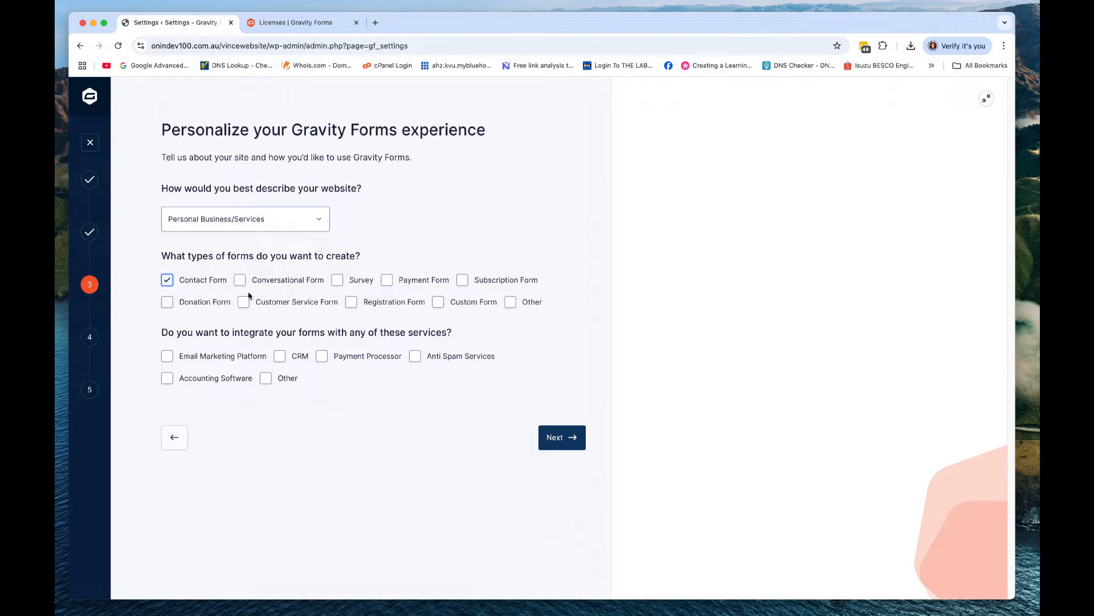
{"action": "left_click", "coordinate": [462, 280]}
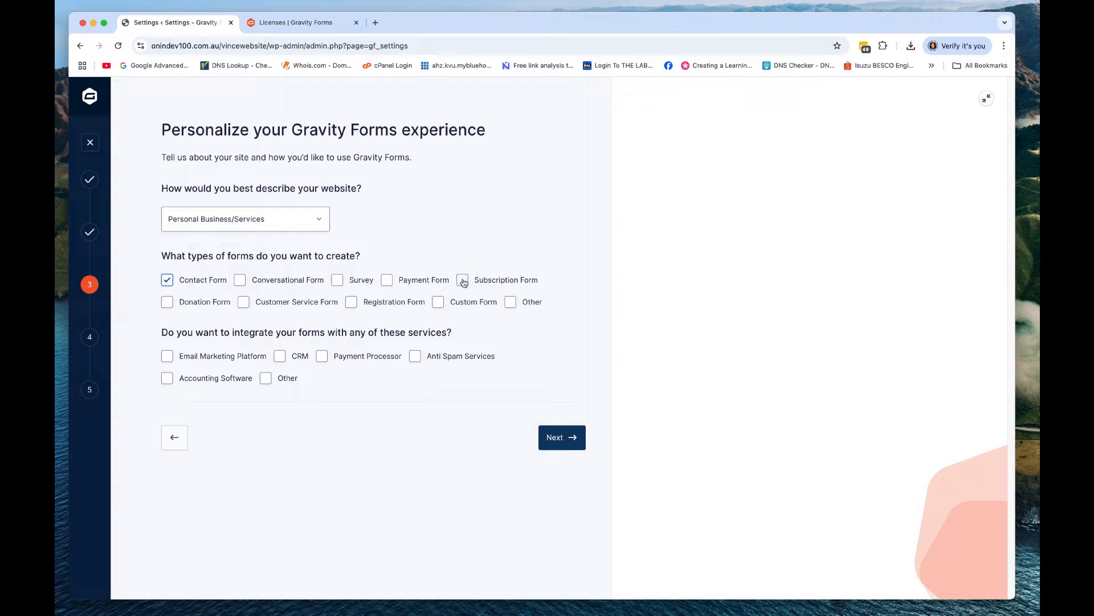
{"action": "left_click", "coordinate": [387, 280]}
Select Anti Spam Services, Payment Processor and Email Marketing Platform as the integrations and continue the setup.
{"action": "left_click", "coordinate": [415, 357]}
{"action": "left_click", "coordinate": [322, 357]}
{"action": "left_click", "coordinate": [167, 357]}
{"action": "left_click", "coordinate": [556, 444]}
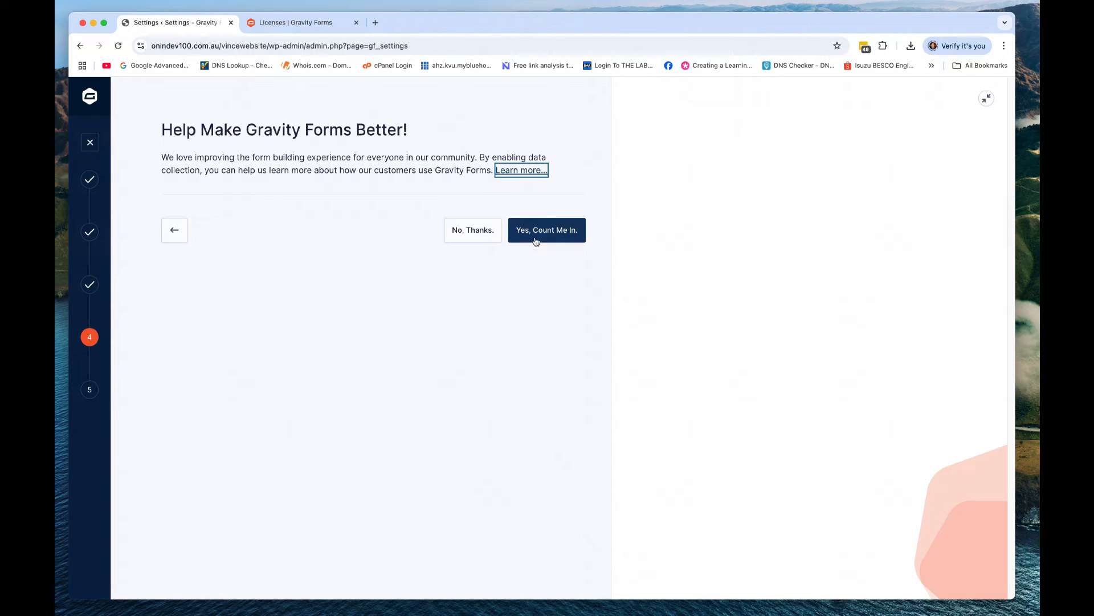
Decline the Gravity Forms data collection and start creating the first form.
{"action": "left_click", "coordinate": [536, 241]}
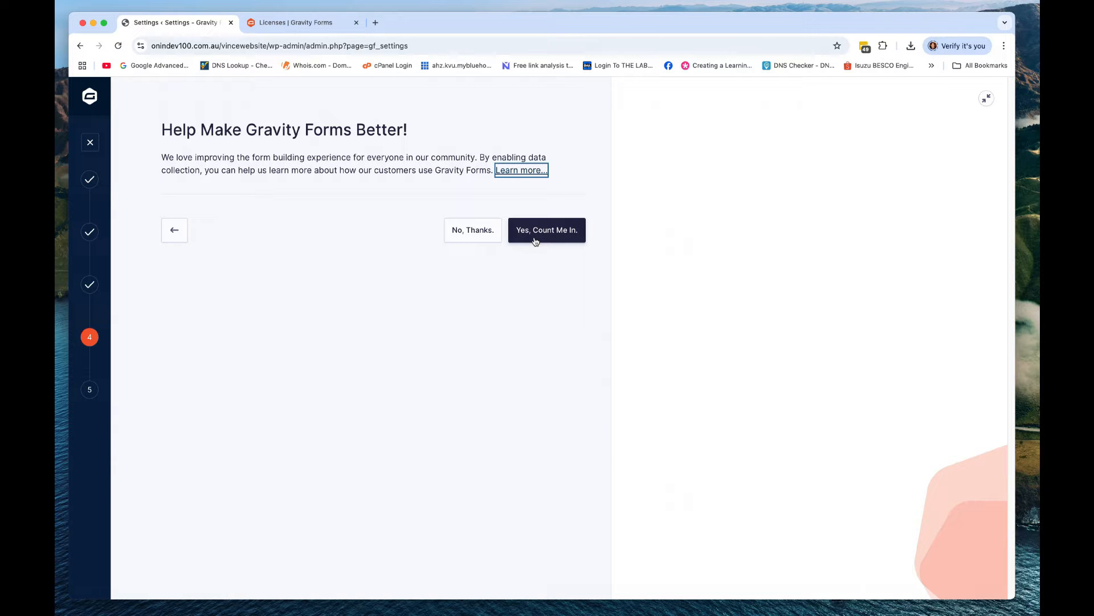
{"action": "left_click", "coordinate": [472, 241]}
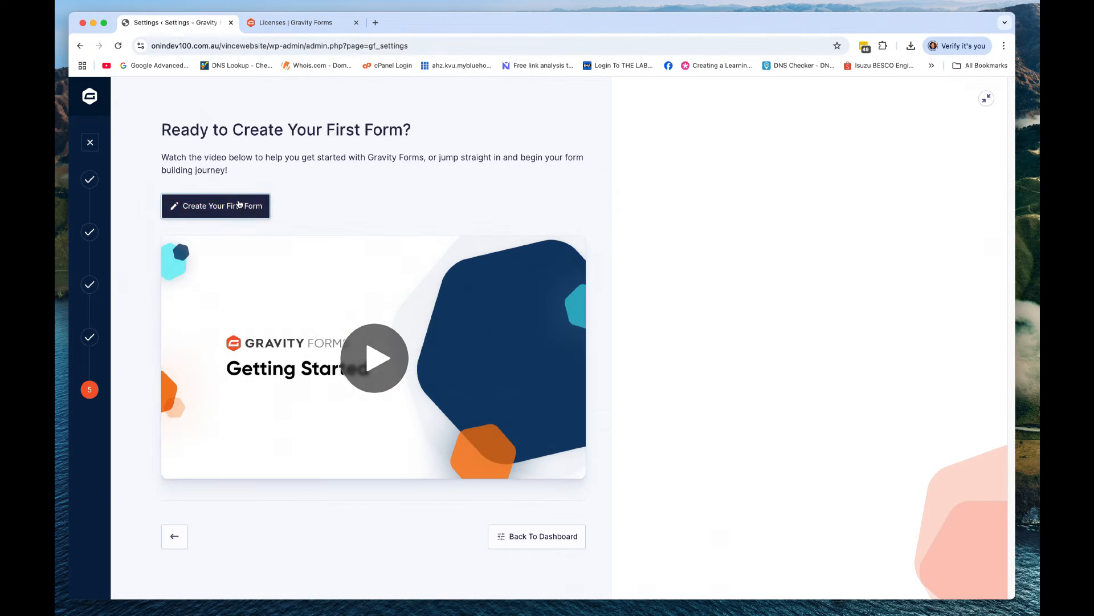
{"action": "left_click", "coordinate": [240, 206]}
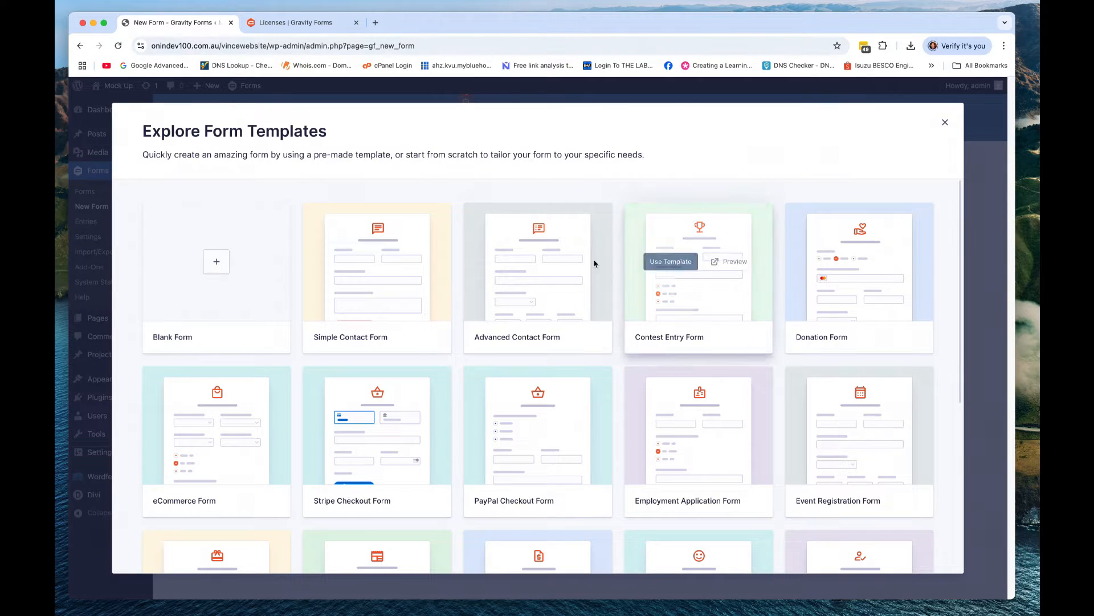
Look through the available form templates in the template library.
{"action": "scroll", "coordinate": [488, 258], "scroll_direction": "down", "scroll_amount": 2}
{"action": "scroll", "coordinate": [502, 265], "scroll_direction": "down", "scroll_amount": 1}
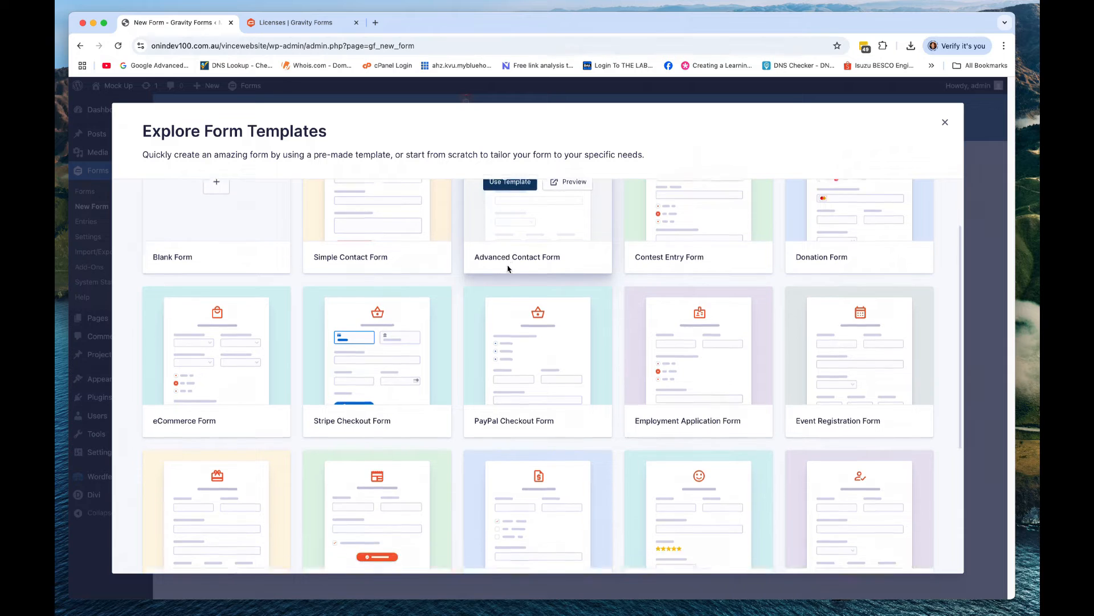
{"action": "scroll", "coordinate": [798, 353], "scroll_direction": "up", "scroll_amount": 2}
{"action": "scroll", "coordinate": [834, 359], "scroll_direction": "up", "scroll_amount": 1}
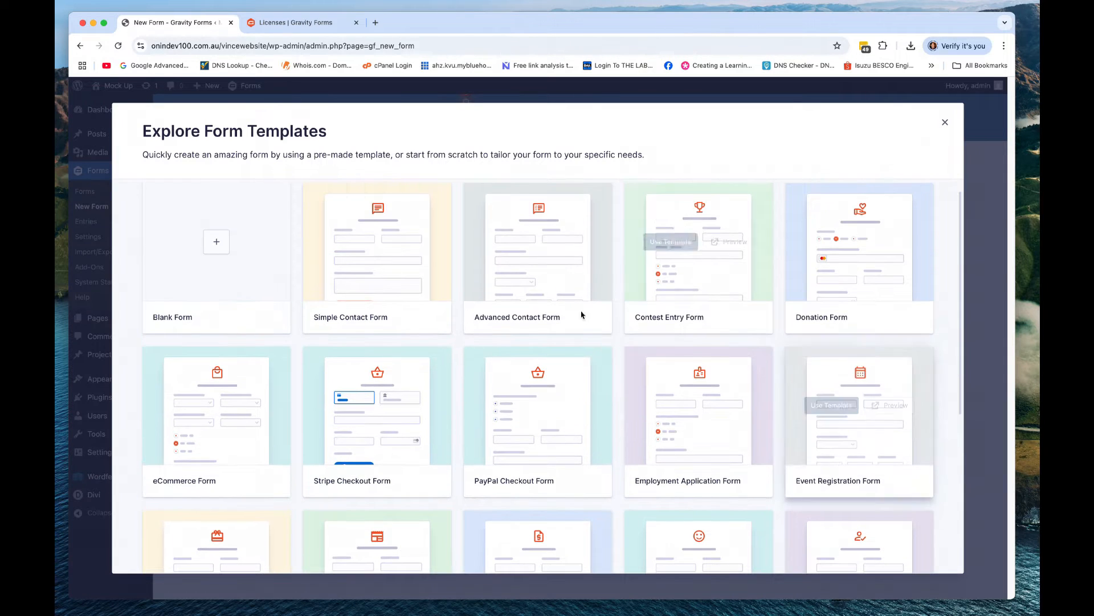
{"action": "scroll", "coordinate": [382, 361], "scroll_direction": "up", "scroll_amount": 1}
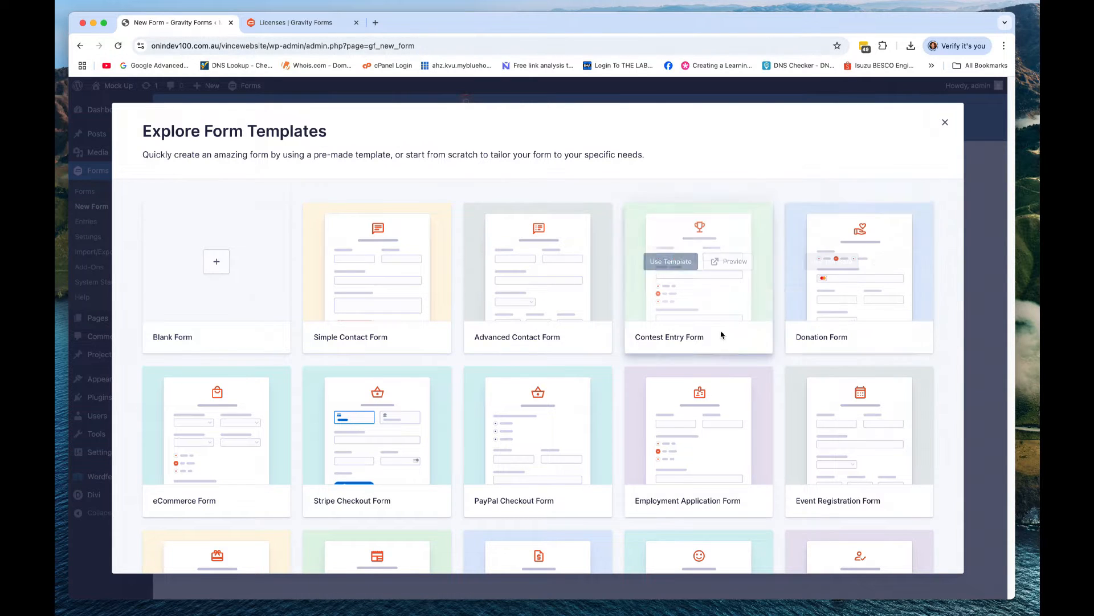
{"action": "scroll", "coordinate": [724, 336], "scroll_direction": "down", "scroll_amount": 5}
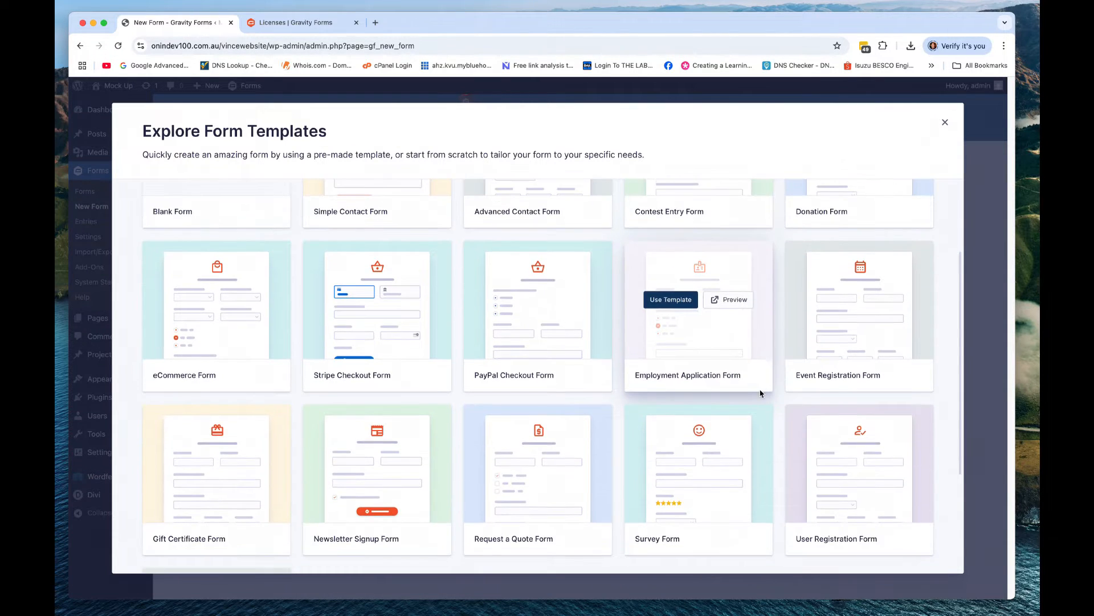
{"action": "scroll", "coordinate": [684, 387], "scroll_direction": "down", "scroll_amount": 2}
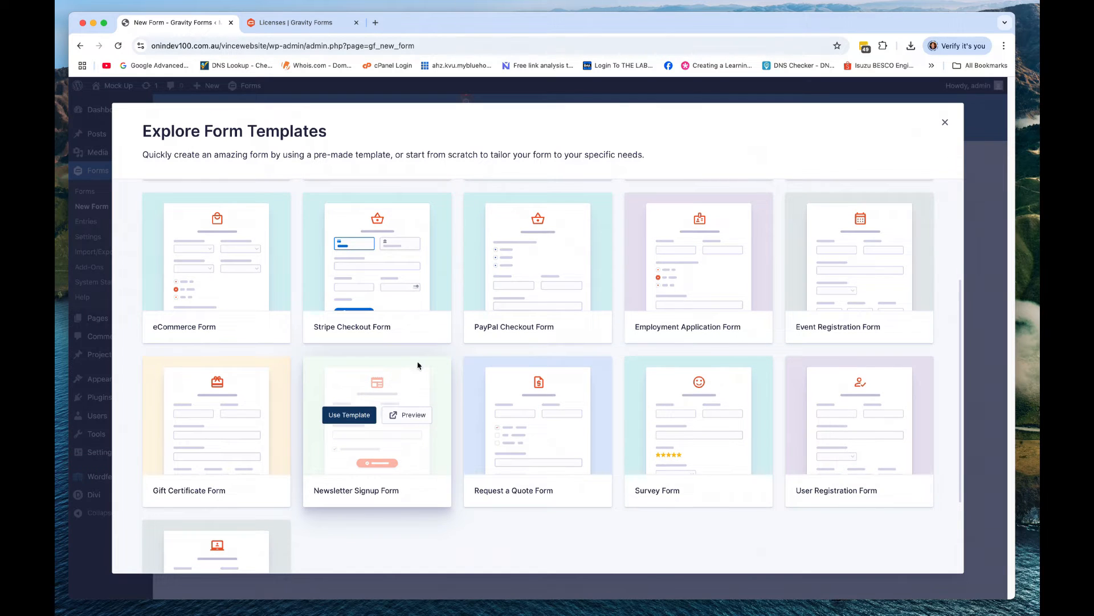
{"action": "scroll", "coordinate": [427, 359], "scroll_direction": "up", "scroll_amount": 7}
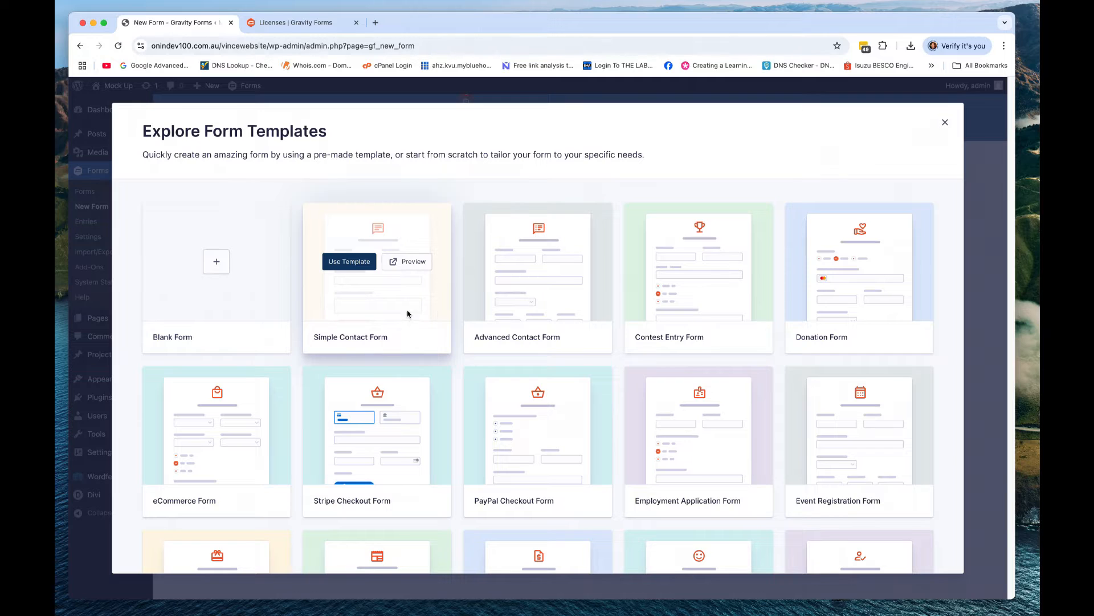
Preview the Simple Contact Form template's fields and return to the template library.
{"action": "left_click", "coordinate": [358, 267]}
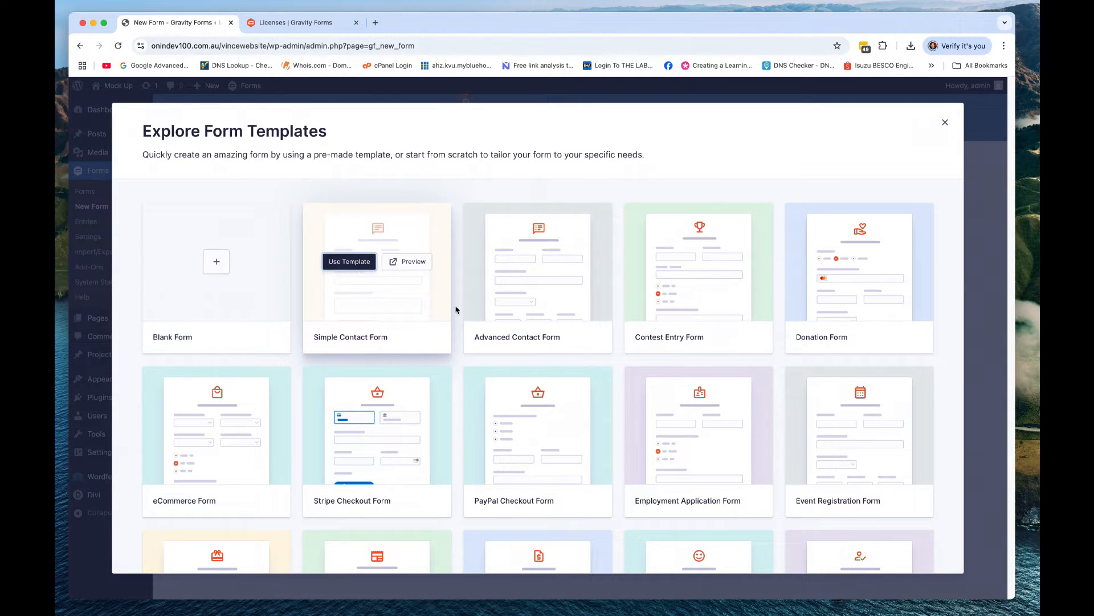
{"action": "left_click", "coordinate": [415, 263]}
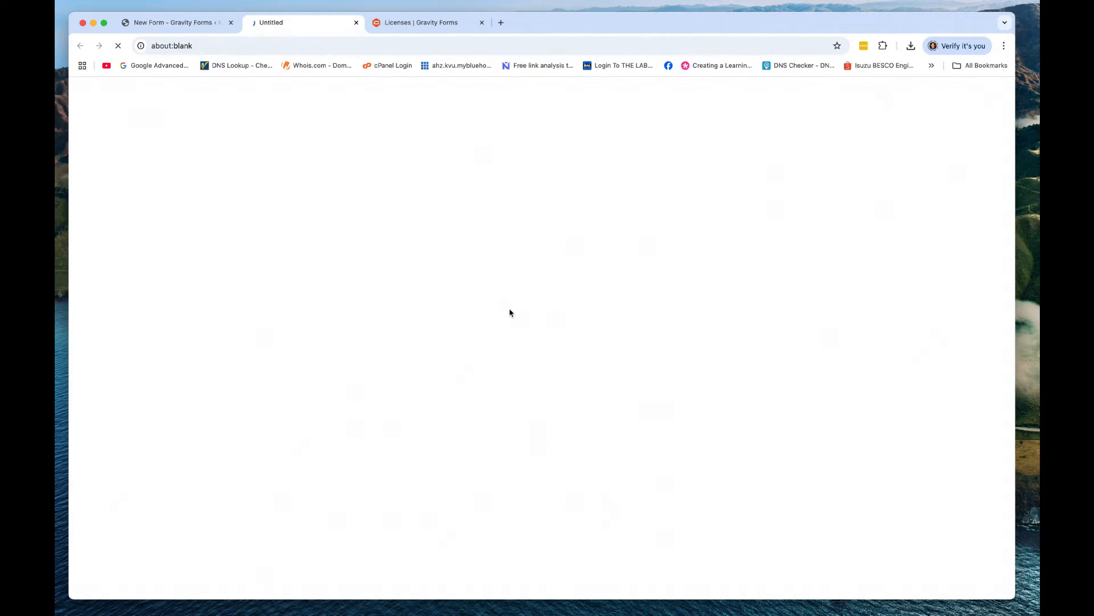
{"action": "scroll", "coordinate": [596, 251], "scroll_direction": "down", "scroll_amount": 5}
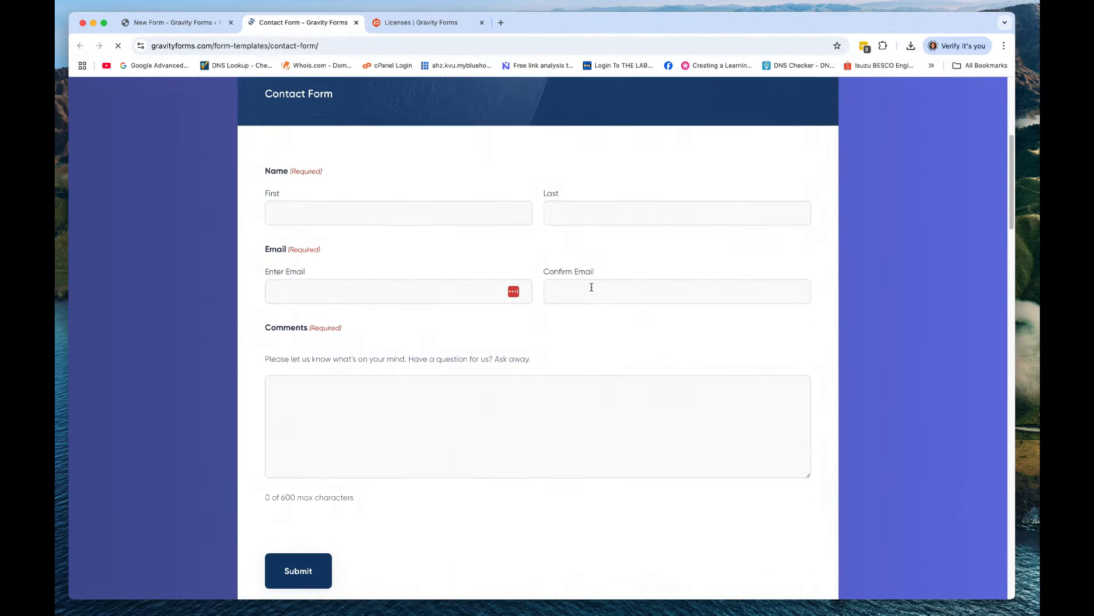
{"action": "scroll", "coordinate": [589, 290], "scroll_direction": "up", "scroll_amount": 5}
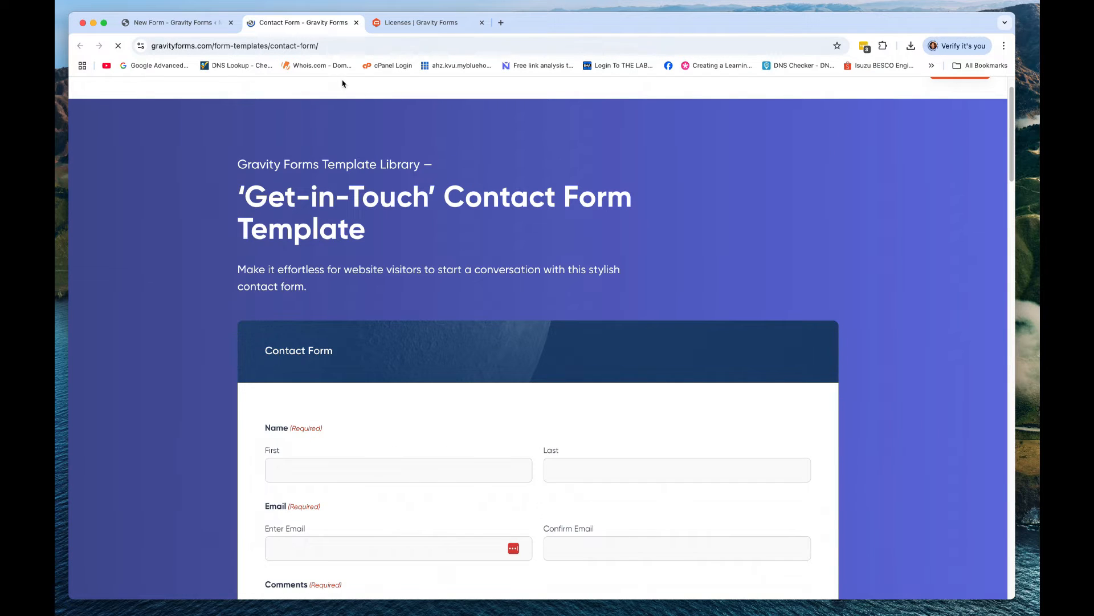
{"action": "left_click", "coordinate": [221, 28]}
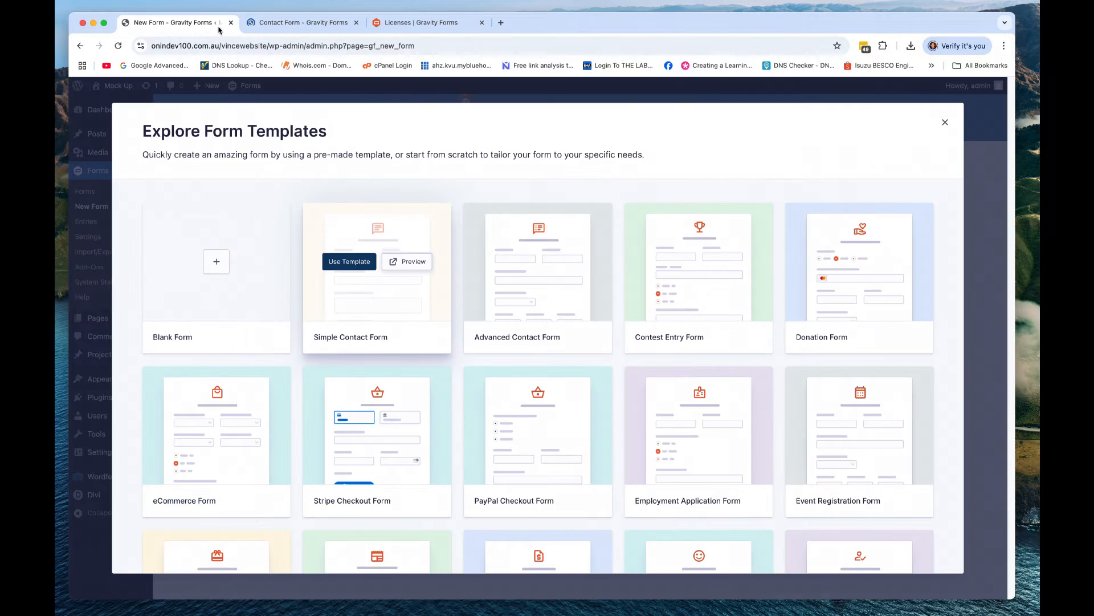
Create a form from the Simple Contact Form template with the title "Contact Us" and the description "Contact us form".
{"action": "left_click", "coordinate": [339, 261]}
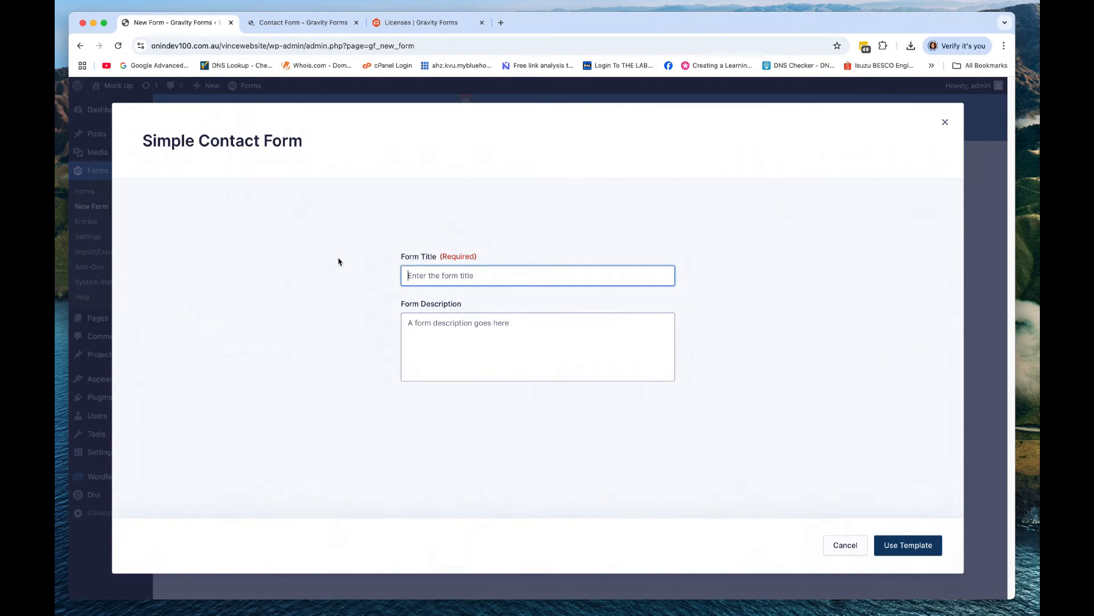
{"action": "left_click", "coordinate": [477, 280]}
{"action": "type", "text": "Contact "}
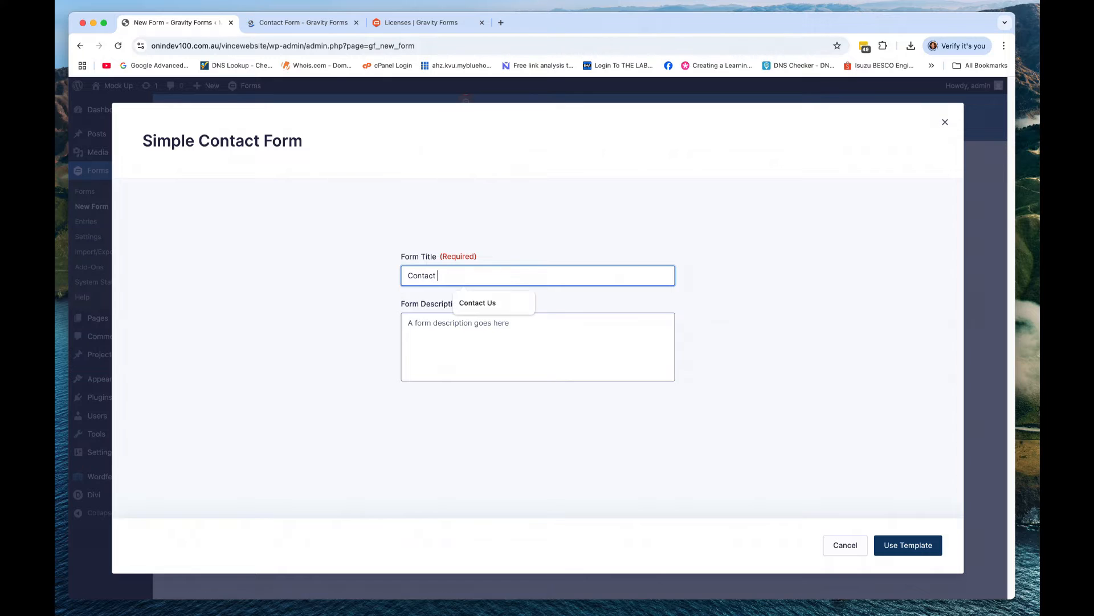
{"action": "type", "text": "For"}
{"action": "key", "text": "BackSpace"}
{"action": "key", "text": "BackSpace"}
{"action": "type", "text": "Us"}
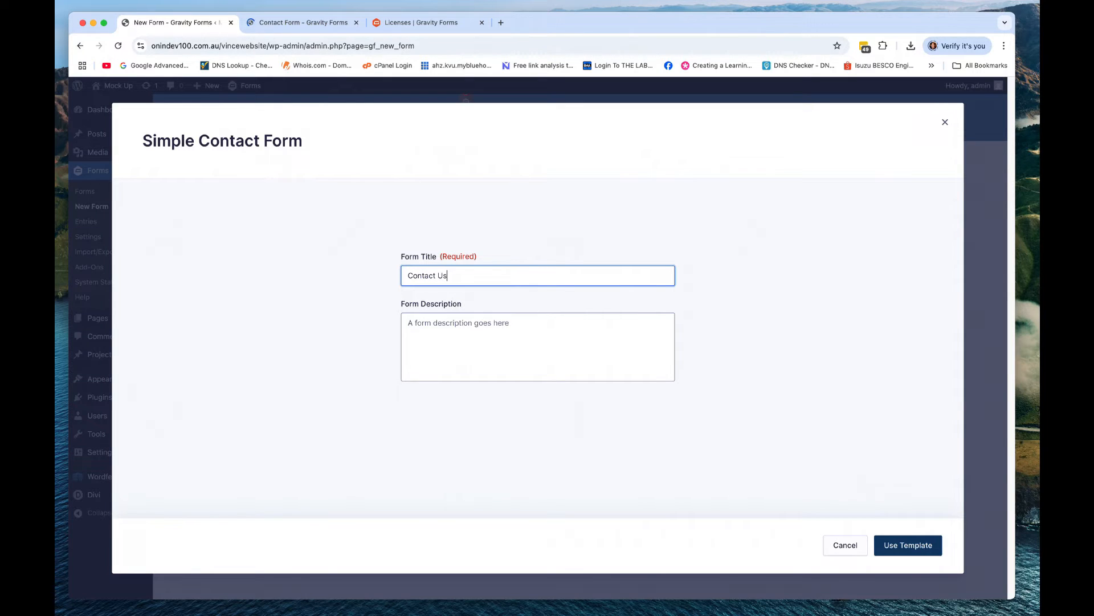
{"action": "left_click", "coordinate": [488, 323]}
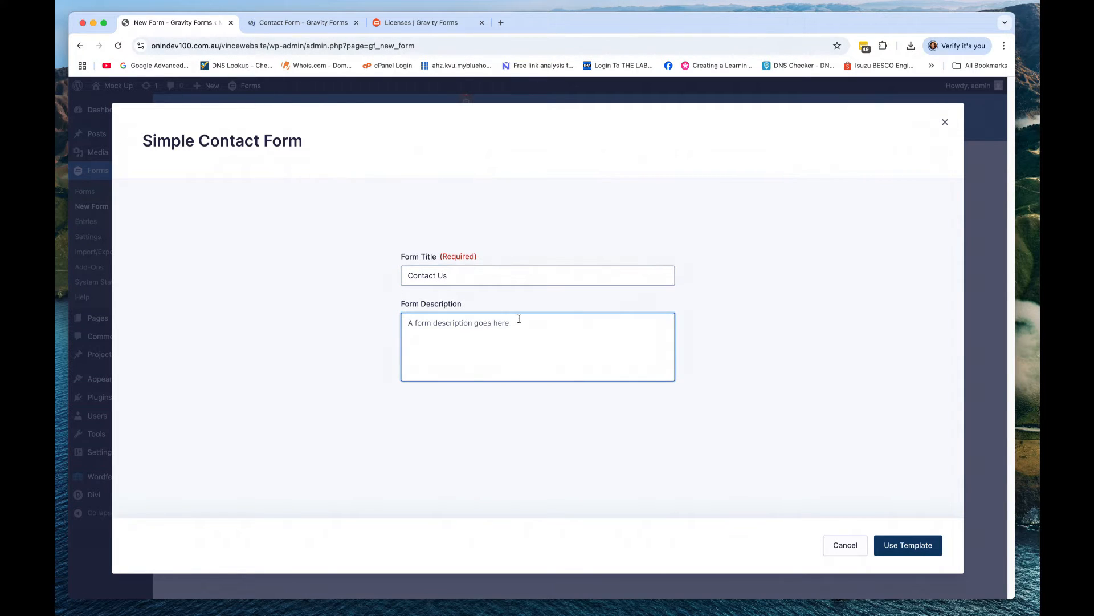
{"action": "type", "text": "Contact us form"}
{"action": "left_click", "coordinate": [912, 547]}
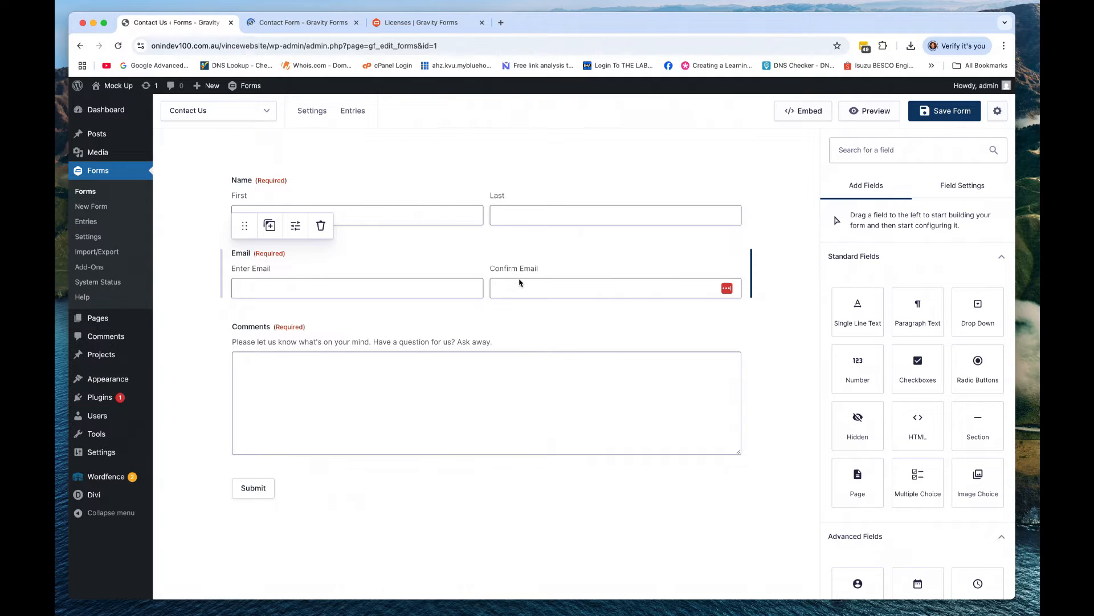
Disable email confirmation for the form's Email field.
{"action": "left_click", "coordinate": [558, 297]}
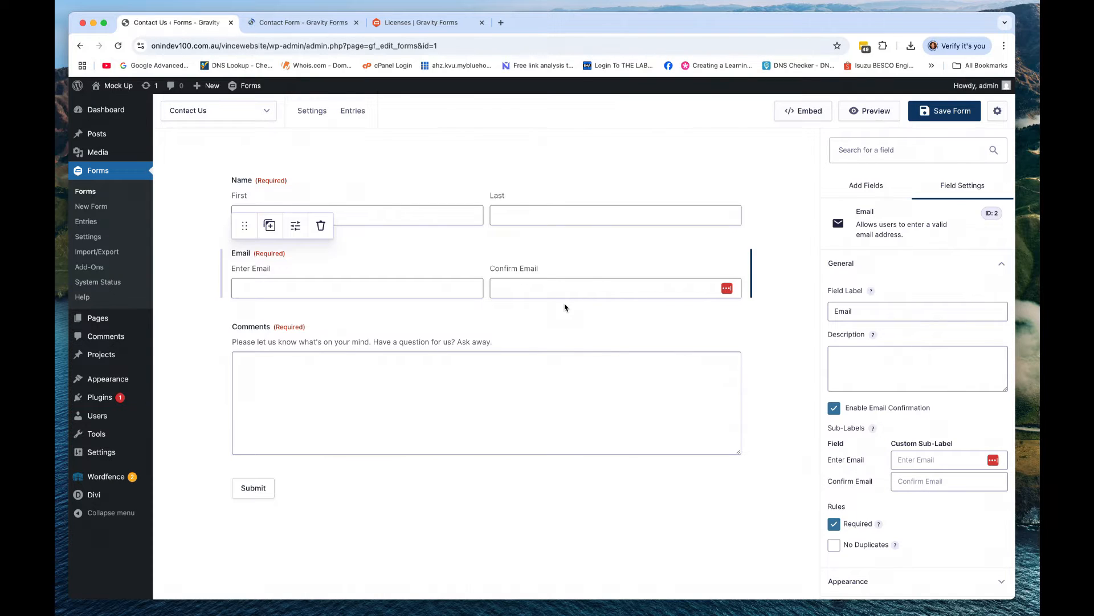
{"action": "left_click", "coordinate": [833, 409]}
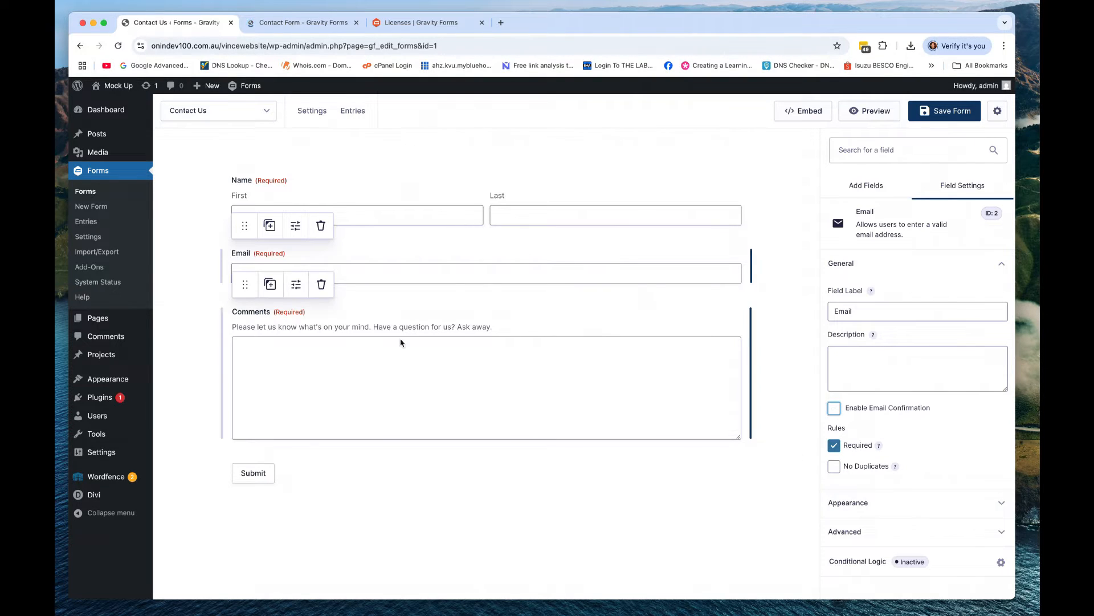
Relabel the form's Comments field as "Message" and clear its maximum characters limit.
{"action": "left_click", "coordinate": [370, 367]}
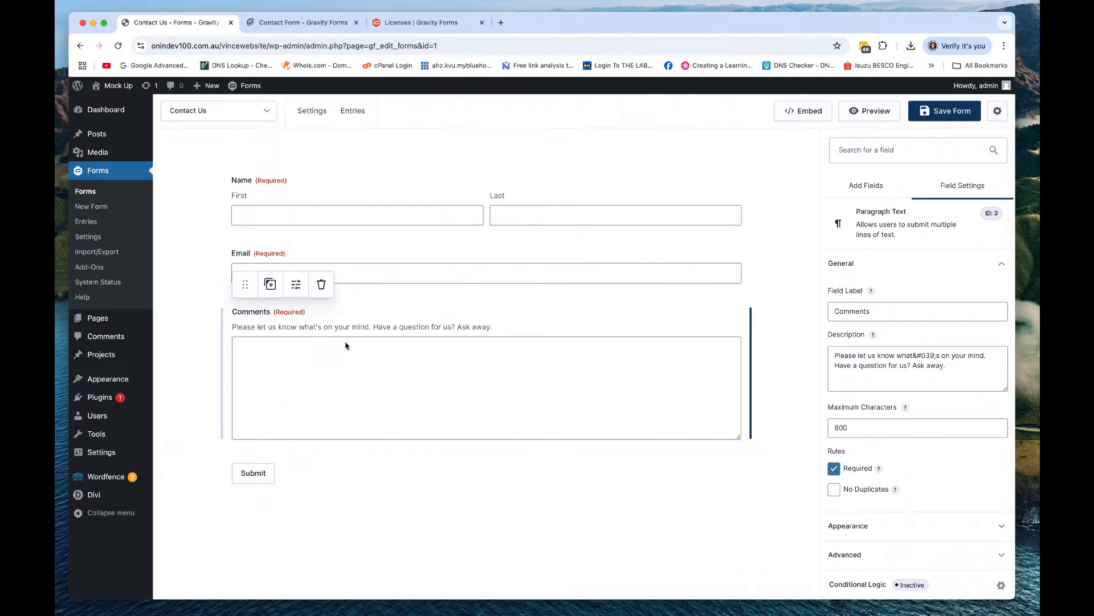
{"action": "left_click", "coordinate": [853, 313]}
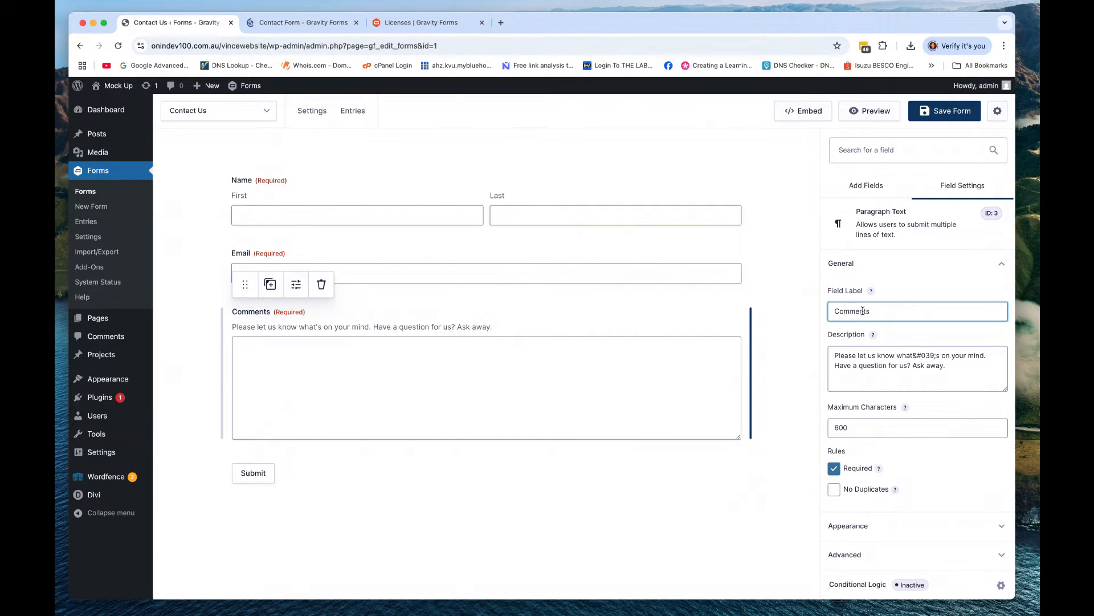
{"action": "left_click_drag", "start_coordinate": [882, 309], "coordinate": [832, 309]}
{"action": "type", "text": "Message"}
{"action": "double_click", "coordinate": [884, 427]}
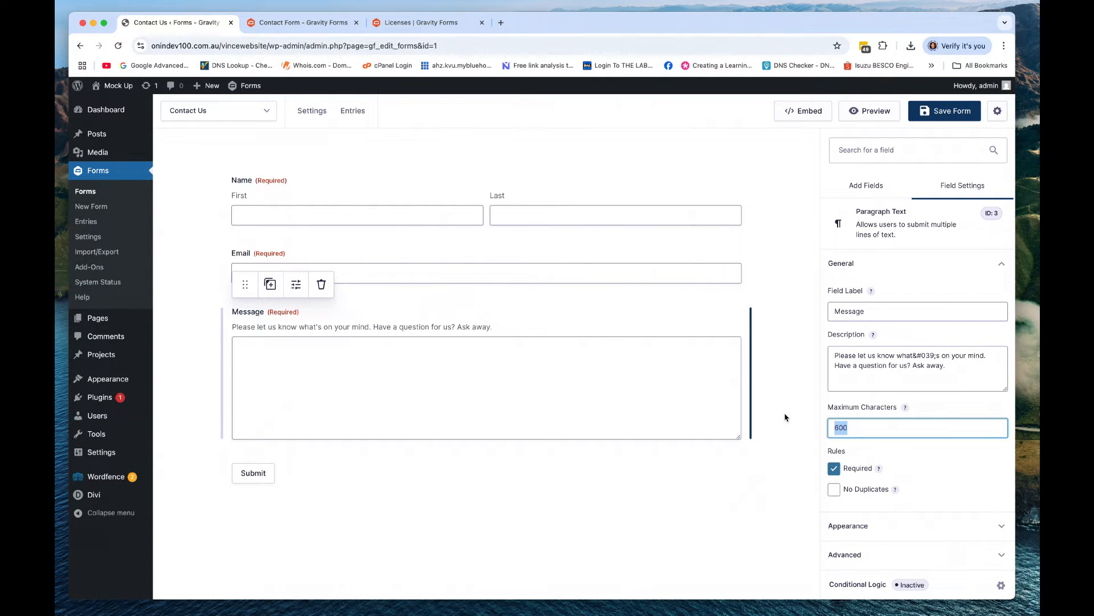
{"action": "key", "text": "BackSpace"}
Save the form, preview it, and return to the form editor.
{"action": "left_click", "coordinate": [944, 110]}
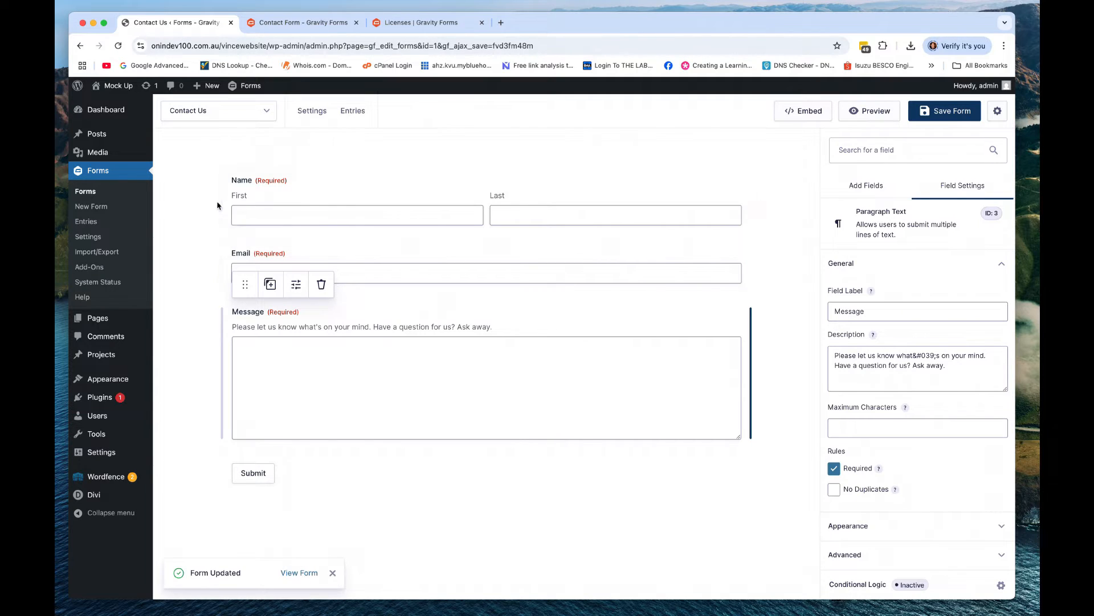
{"action": "left_click", "coordinate": [887, 115]}
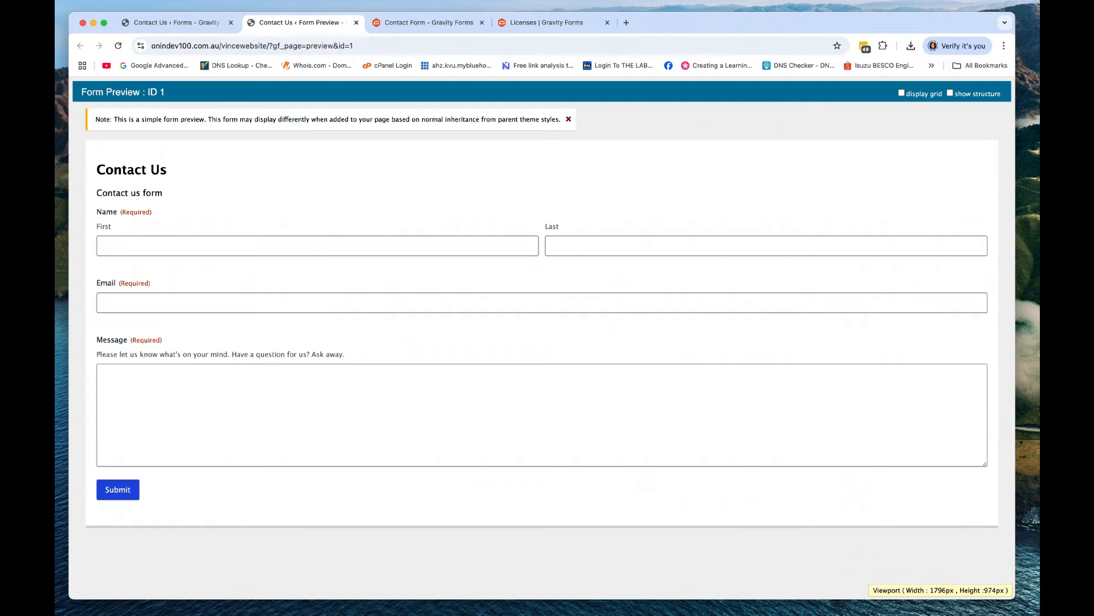
{"action": "left_click", "coordinate": [118, 22]}
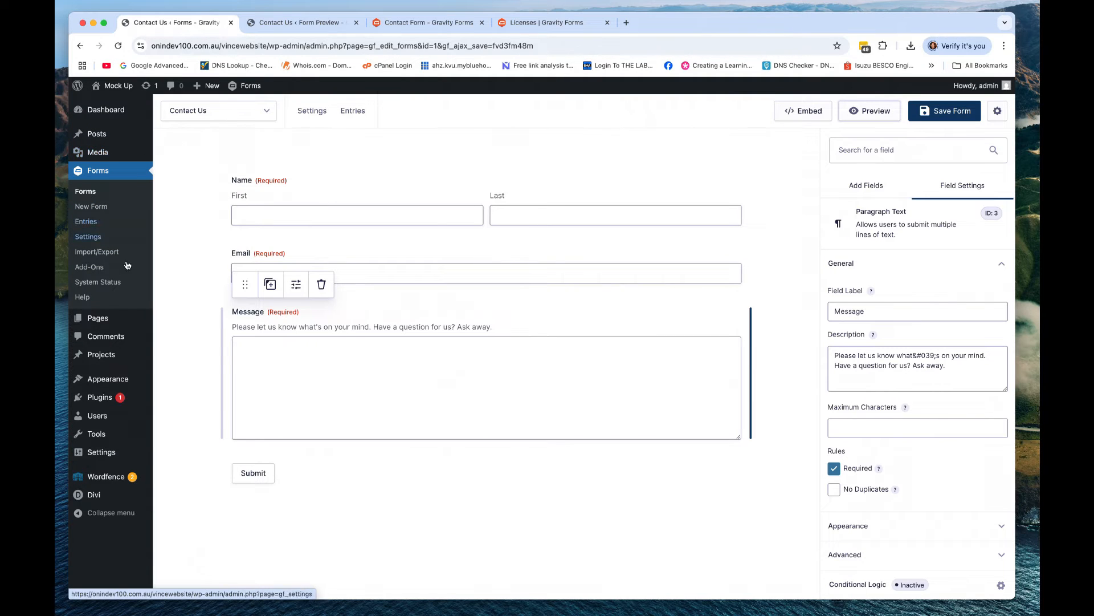
Add a new page in a separate browser tab and title it "Contact Us".
{"action": "mouse_move", "coordinate": [120, 319]}
{"action": "right_click", "coordinate": [183, 336]}
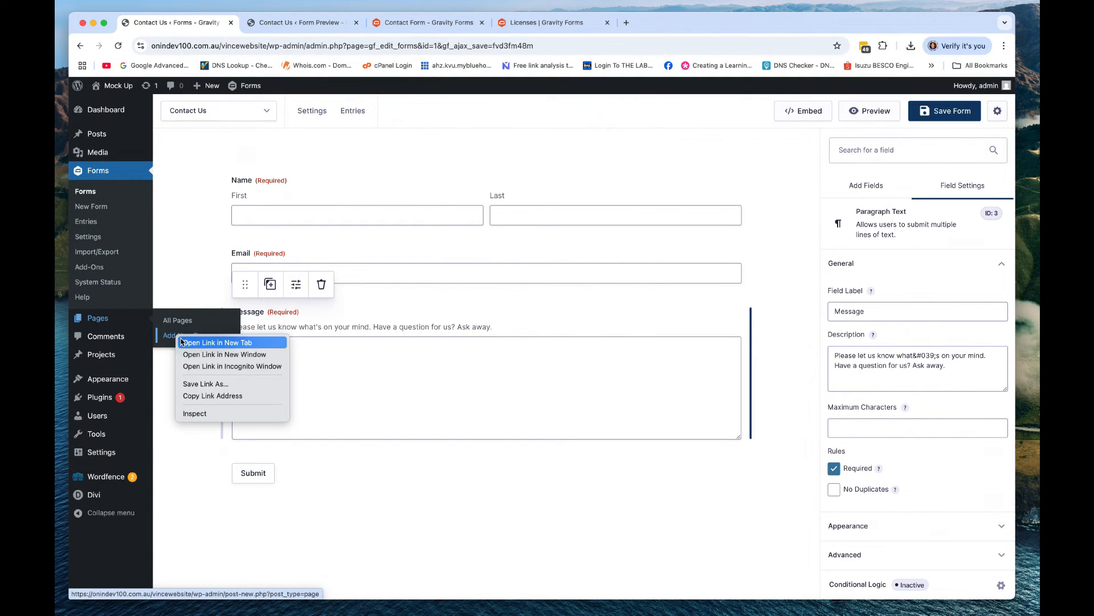
{"action": "left_click", "coordinate": [211, 345]}
{"action": "left_click", "coordinate": [393, 24]}
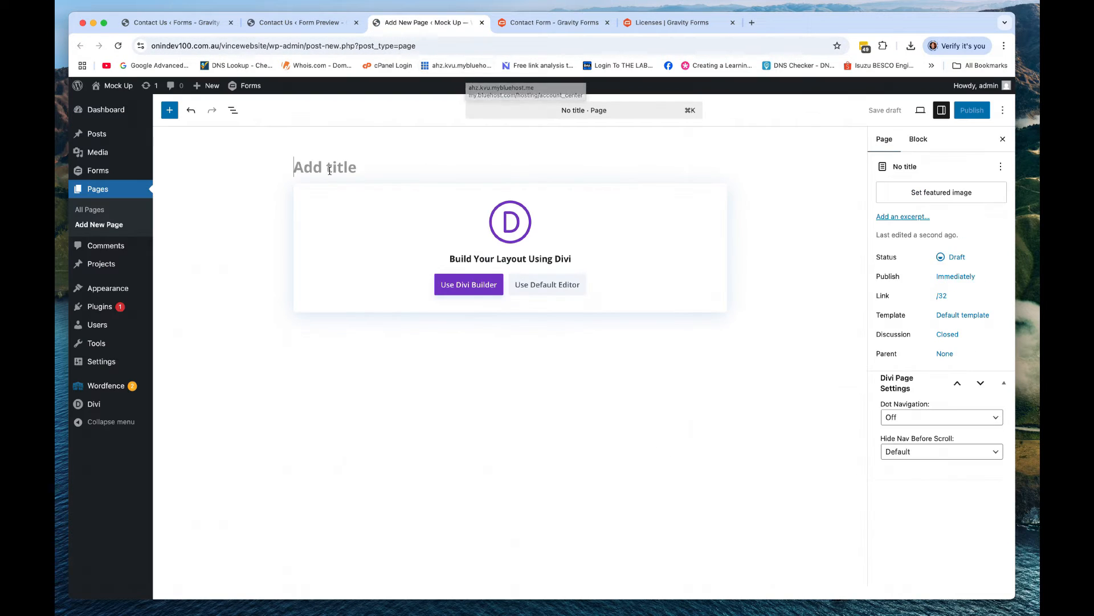
{"action": "type", "text": "Con"}
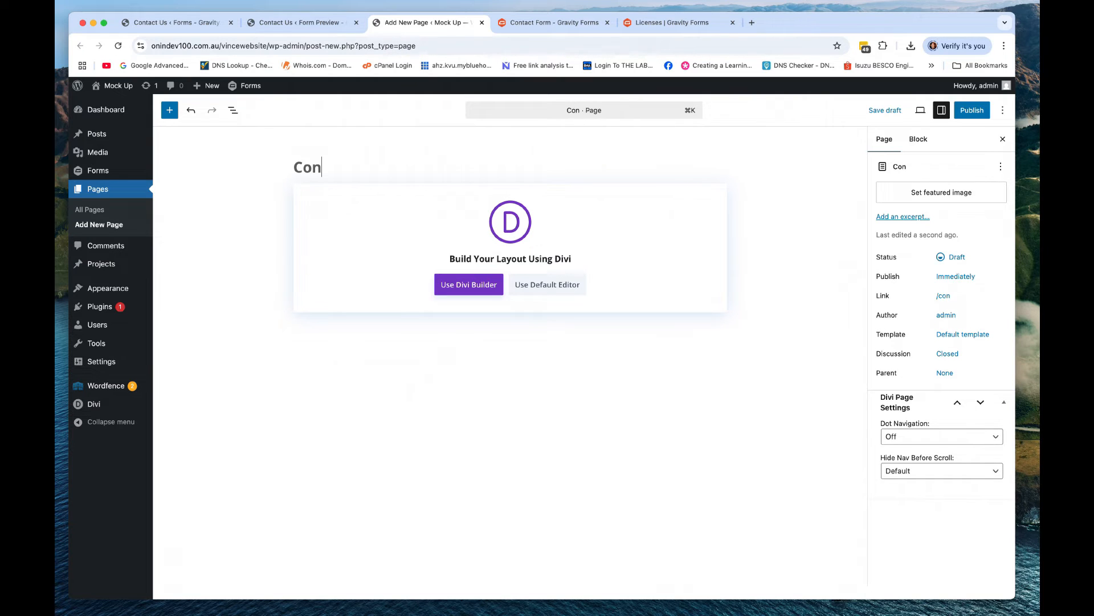
{"action": "type", "text": "tact yu"}
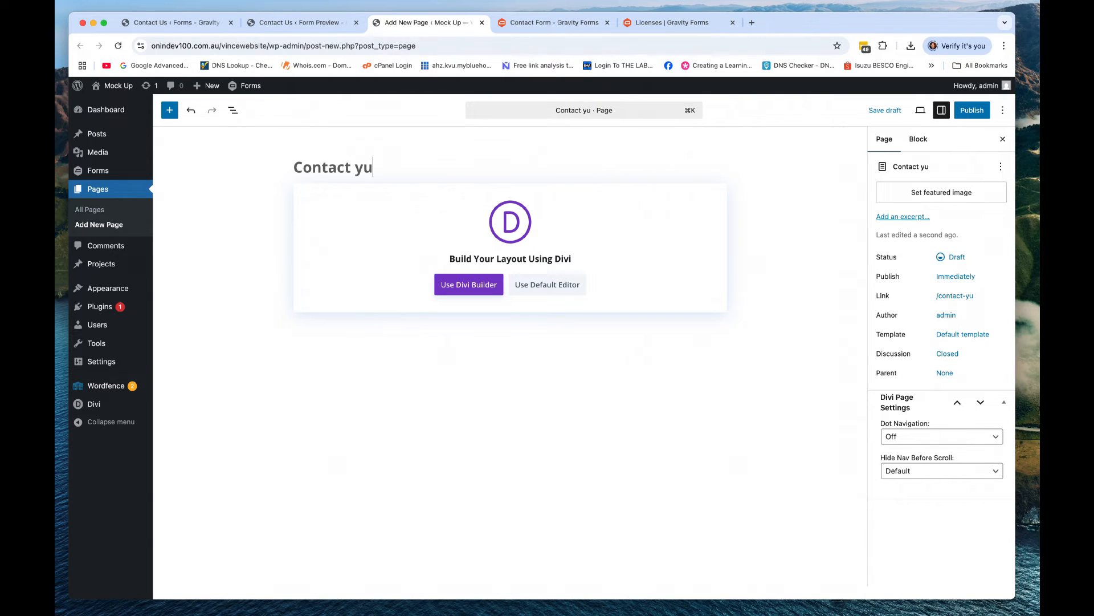
{"action": "key", "text": "BackSpace"}
{"action": "key", "text": "BackSpace"}
{"action": "type", "text": "Us"}
Start building the page from scratch in Divi Builder and insert a row with two equal columns.
{"action": "left_click", "coordinate": [449, 290]}
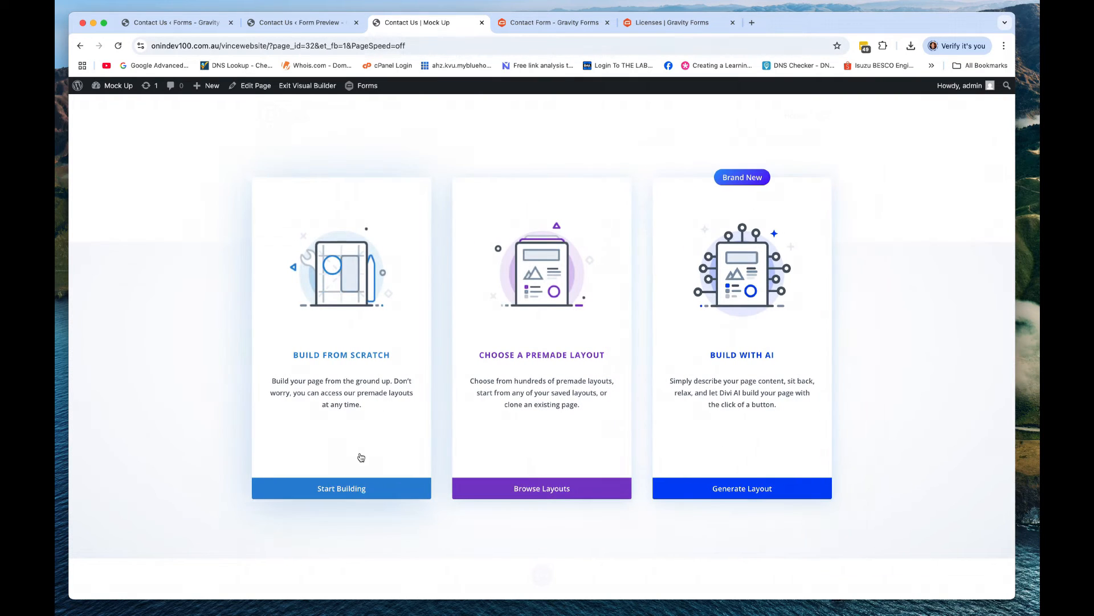
{"action": "left_click", "coordinate": [350, 492]}
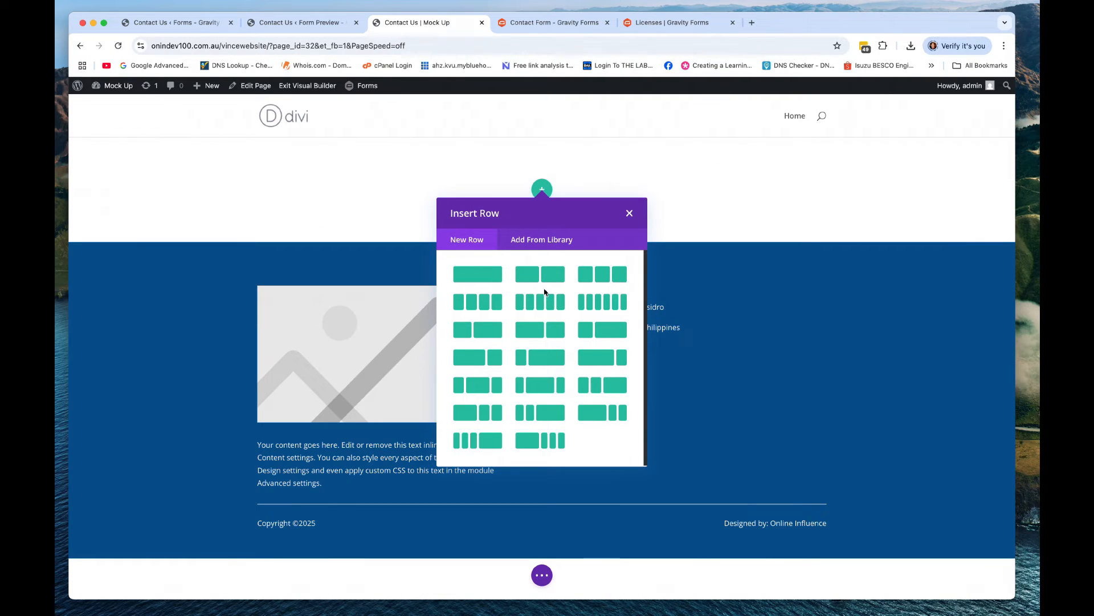
{"action": "left_click", "coordinate": [629, 212]}
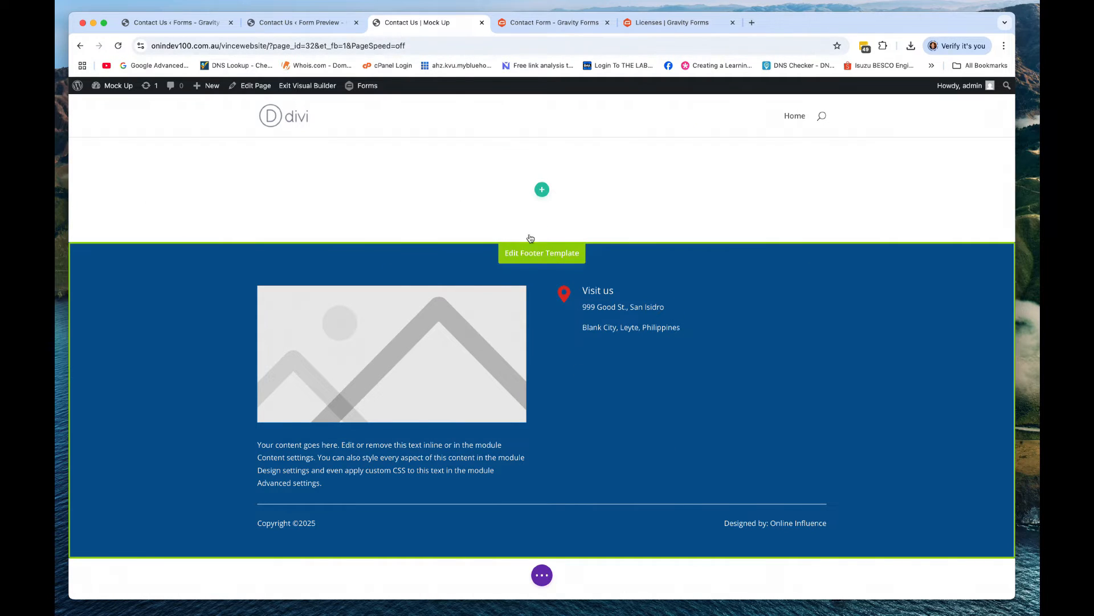
{"action": "left_click", "coordinate": [541, 189]}
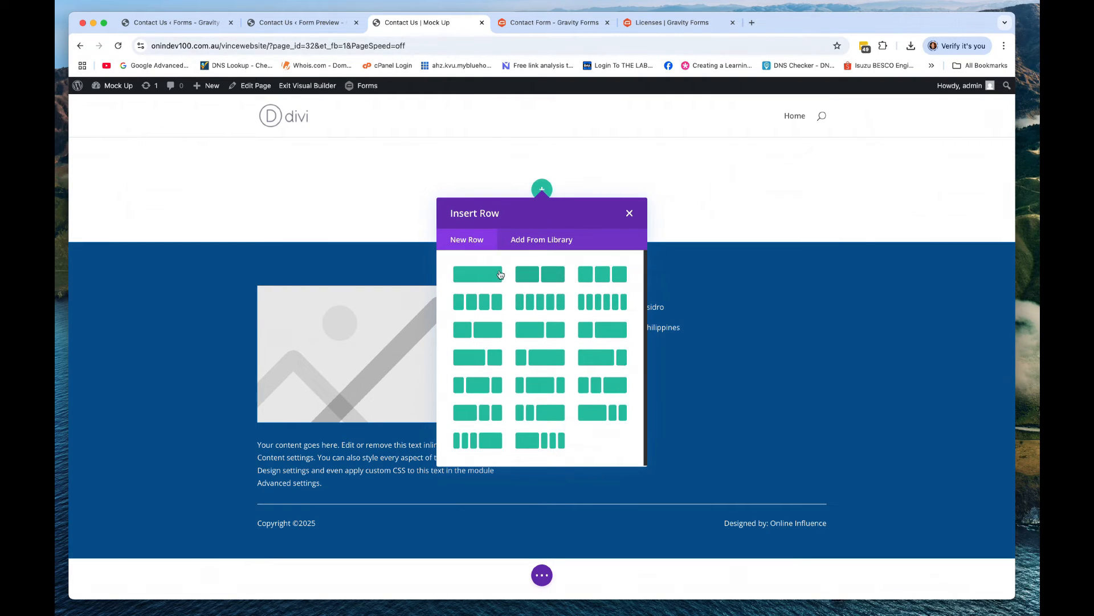
{"action": "left_click", "coordinate": [531, 272]}
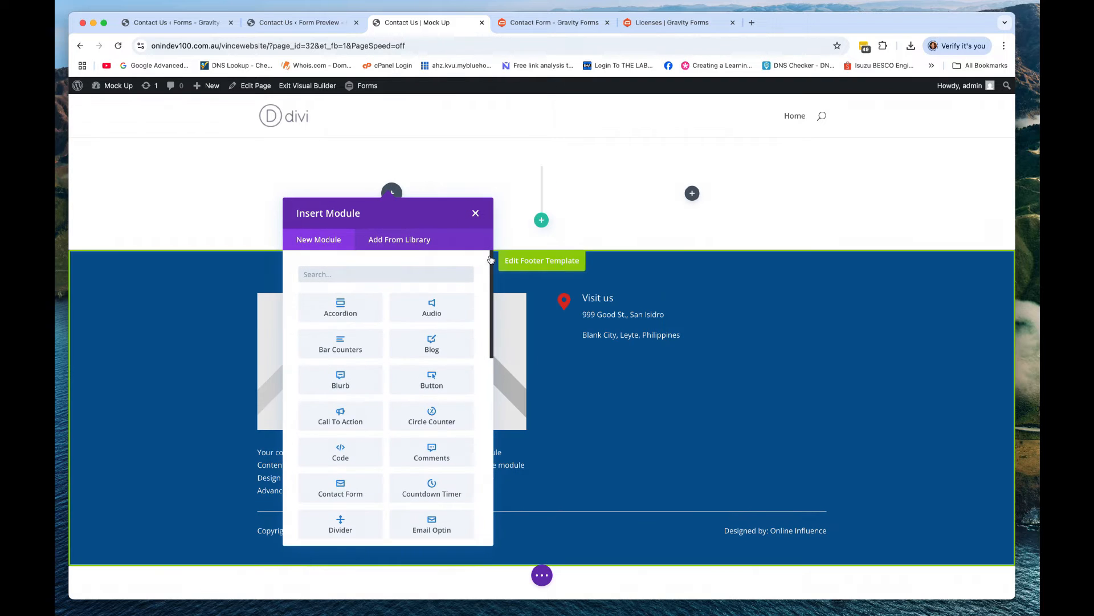
{"action": "left_click", "coordinate": [637, 188]}
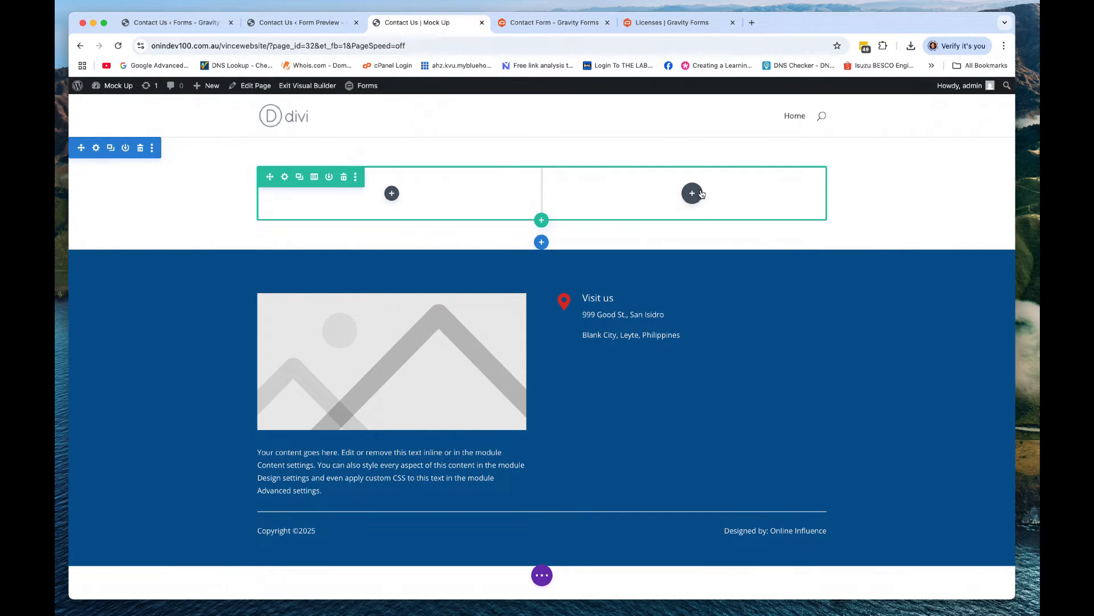
Add a Text module to the left column of the two-column row.
{"action": "left_click", "coordinate": [692, 194]}
{"action": "scroll", "coordinate": [713, 357], "scroll_direction": "down", "scroll_amount": 8}
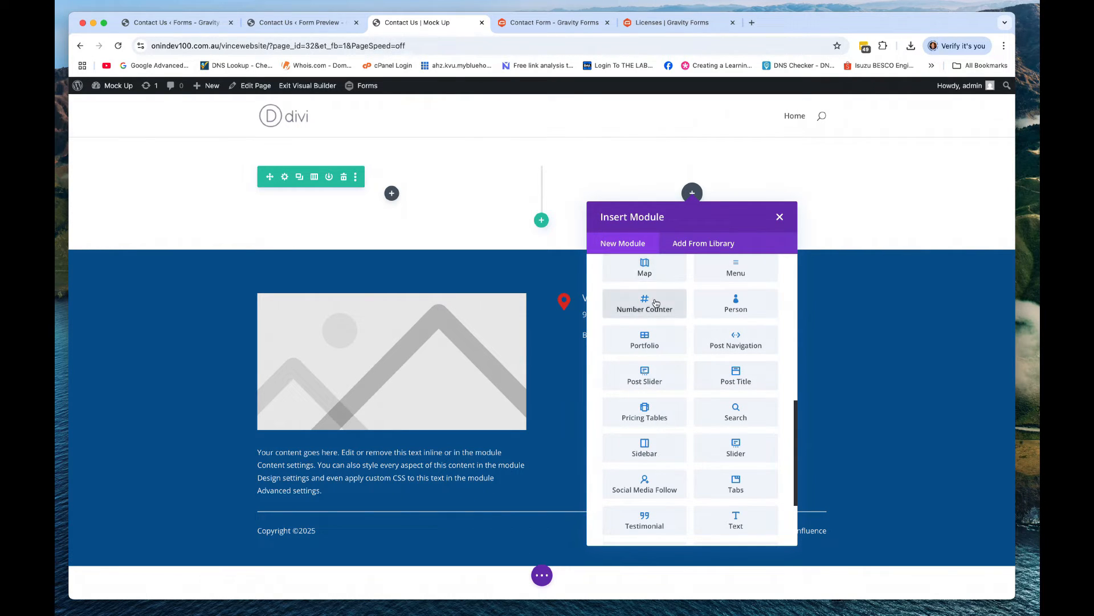
{"action": "scroll", "coordinate": [661, 311], "scroll_direction": "down", "scroll_amount": 1}
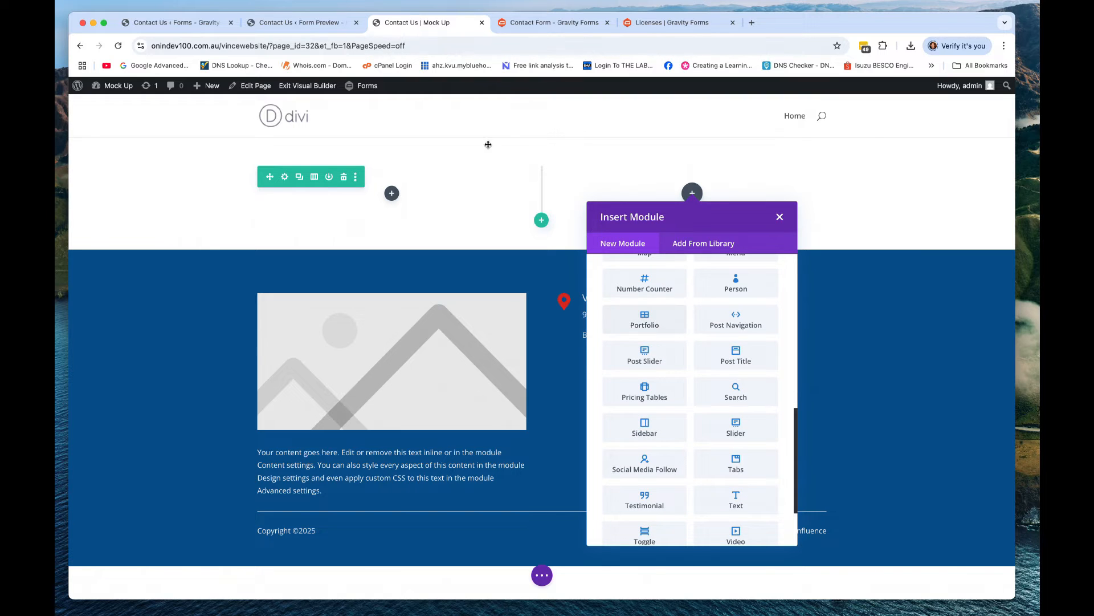
{"action": "left_click", "coordinate": [391, 193]}
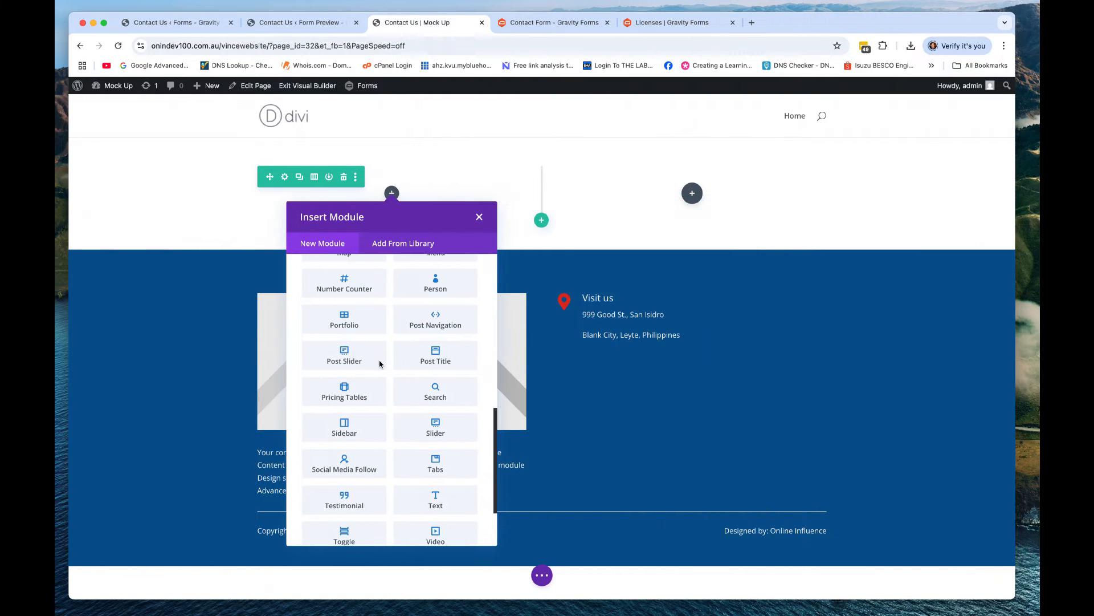
{"action": "scroll", "coordinate": [382, 388], "scroll_direction": "down", "scroll_amount": 4}
{"action": "left_click", "coordinate": [450, 411]}
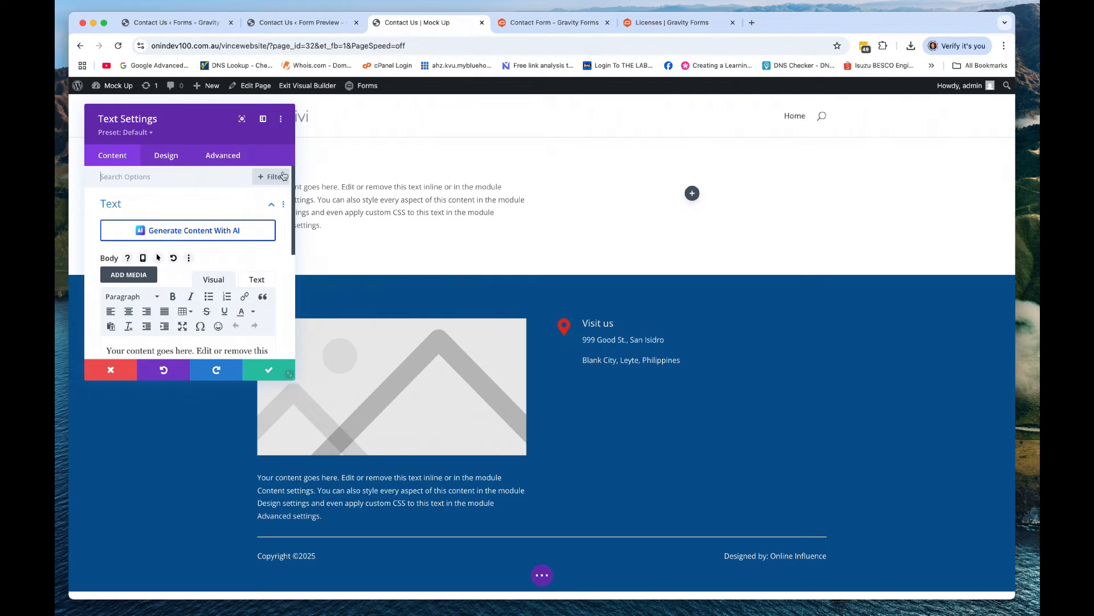
Close the form preview and copy the Contact Us form's embed shortcode from the form editor.
{"action": "left_click", "coordinate": [301, 22]}
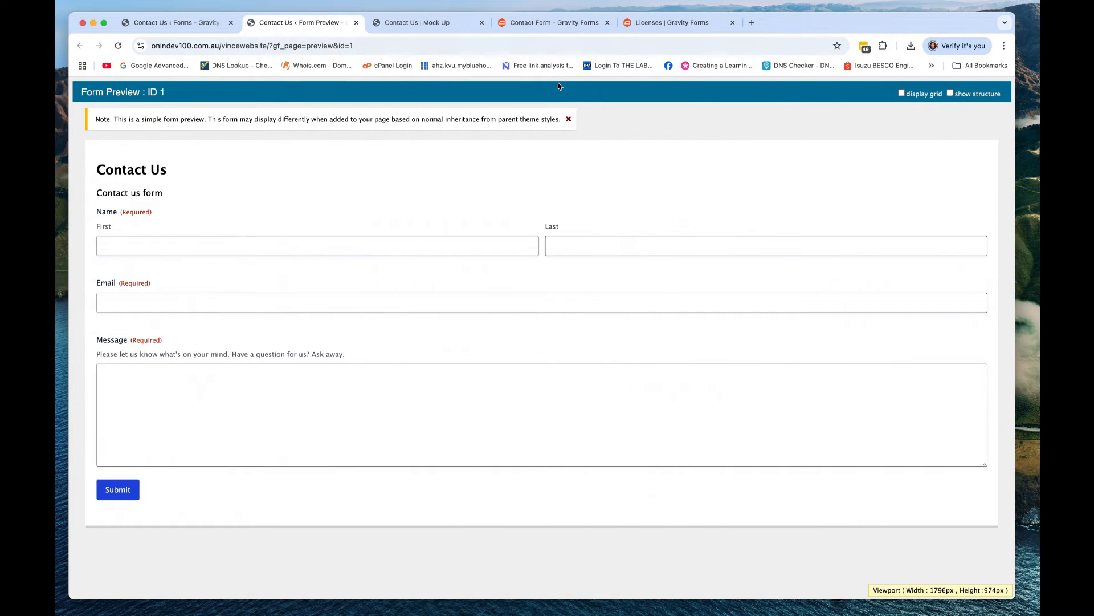
{"action": "left_click", "coordinate": [357, 23]}
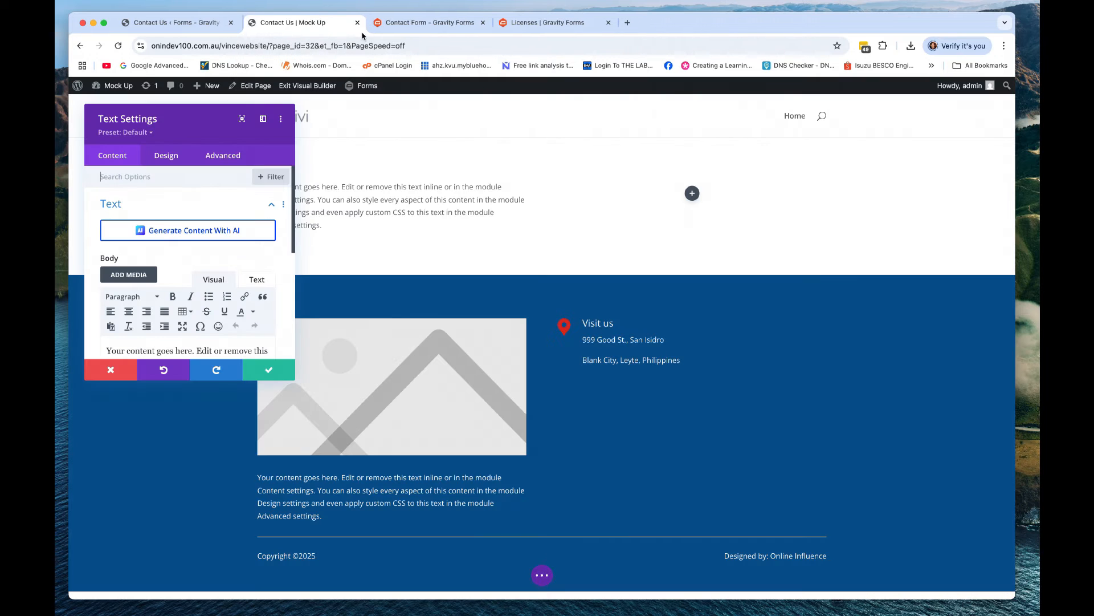
{"action": "left_click", "coordinate": [177, 22]}
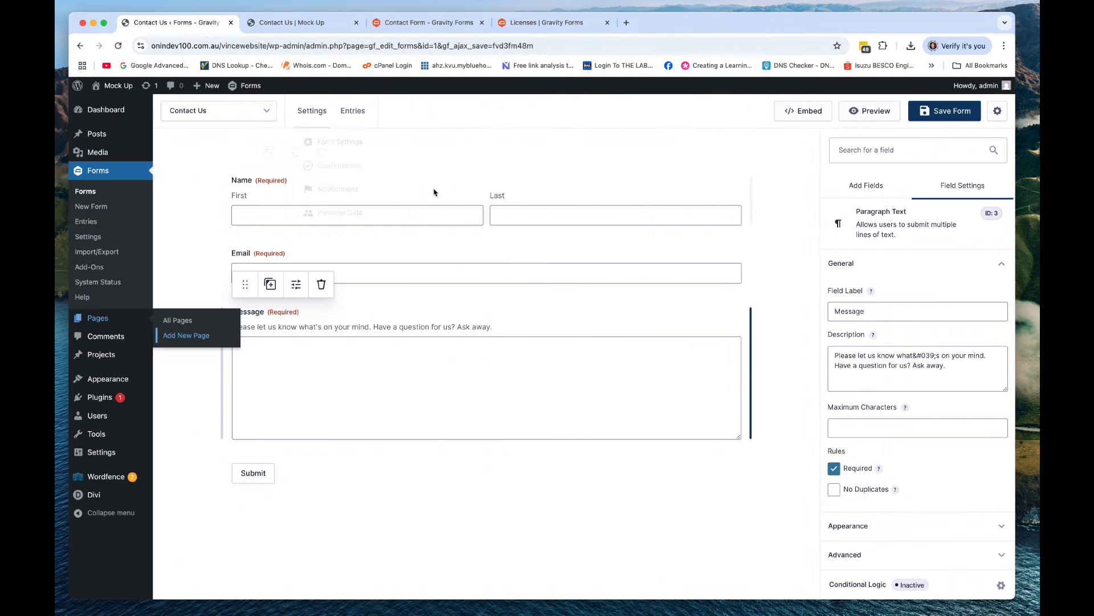
{"action": "left_click", "coordinate": [749, 156]}
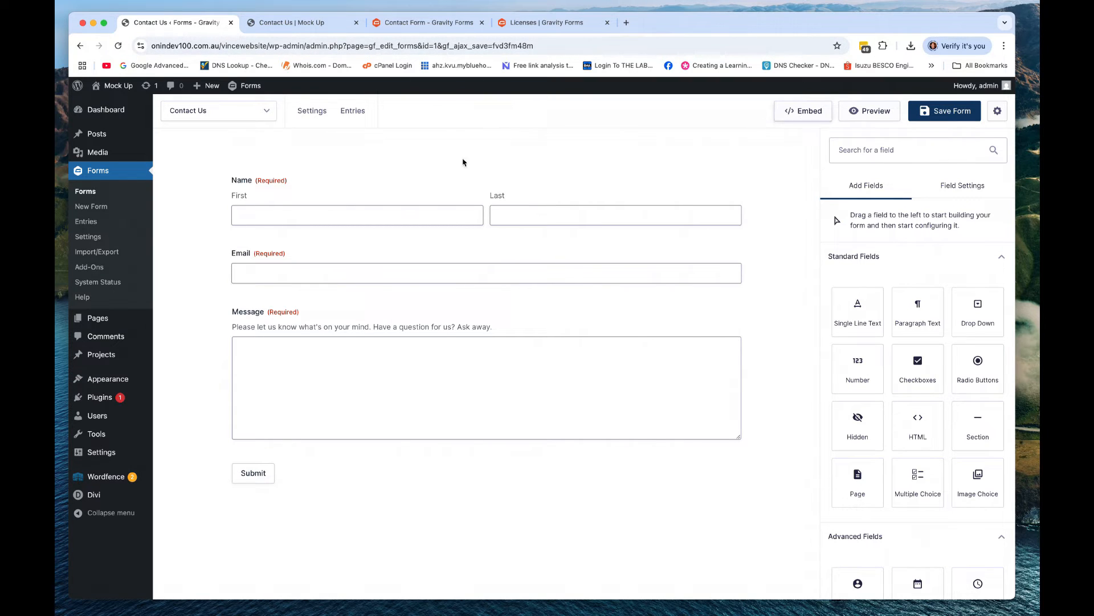
{"action": "left_click", "coordinate": [808, 111]}
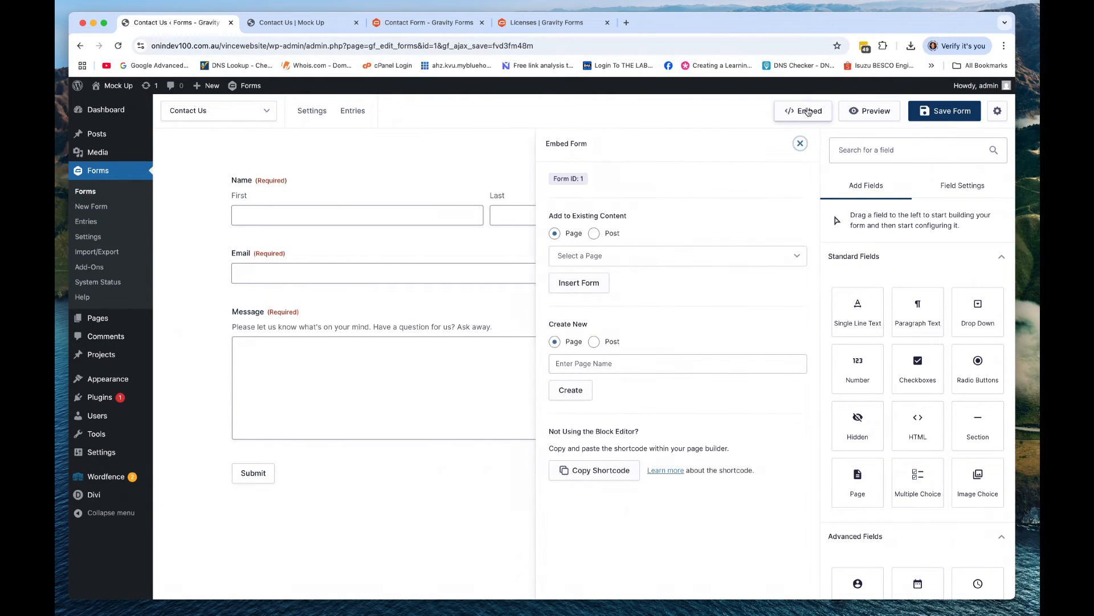
{"action": "left_click", "coordinate": [705, 264]}
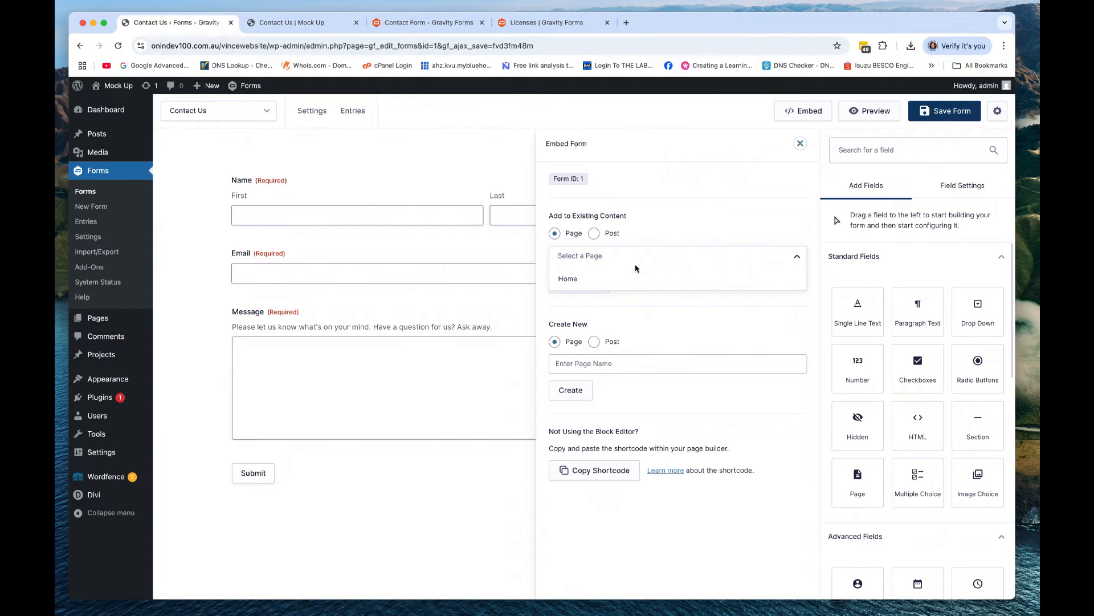
{"action": "left_click", "coordinate": [726, 198]}
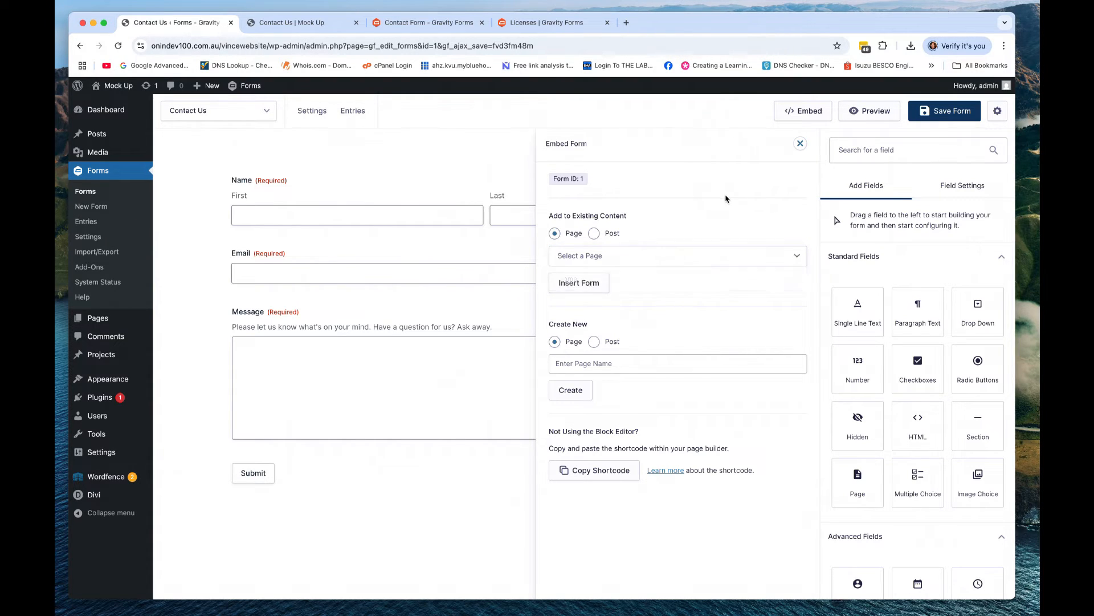
{"action": "left_click", "coordinate": [613, 475]}
{"action": "left_click", "coordinate": [608, 471]}
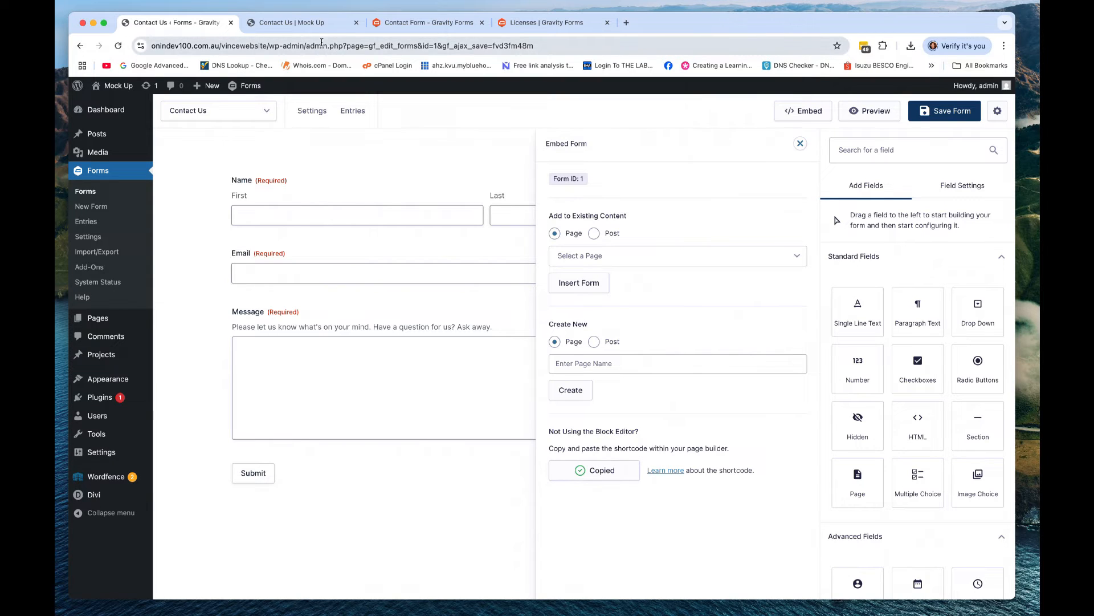
Replace the Text module's placeholder content with the copied shortcode [gravityform id="1" title="true"] in the plain text view.
{"action": "left_click", "coordinate": [293, 28]}
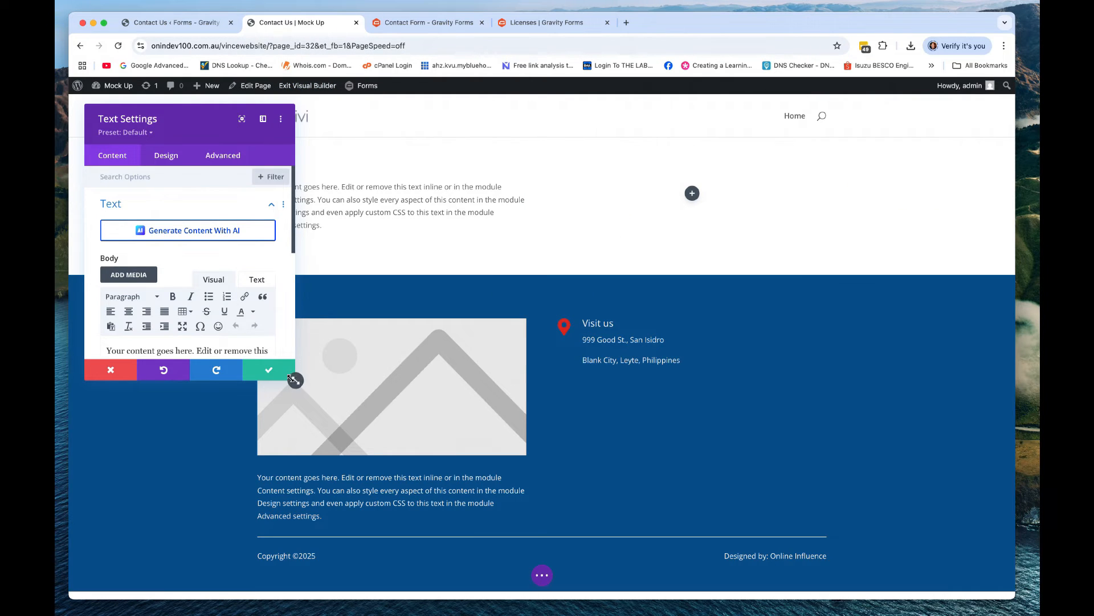
{"action": "left_click_drag", "start_coordinate": [294, 380], "coordinate": [558, 541]}
{"action": "left_click", "coordinate": [518, 282]}
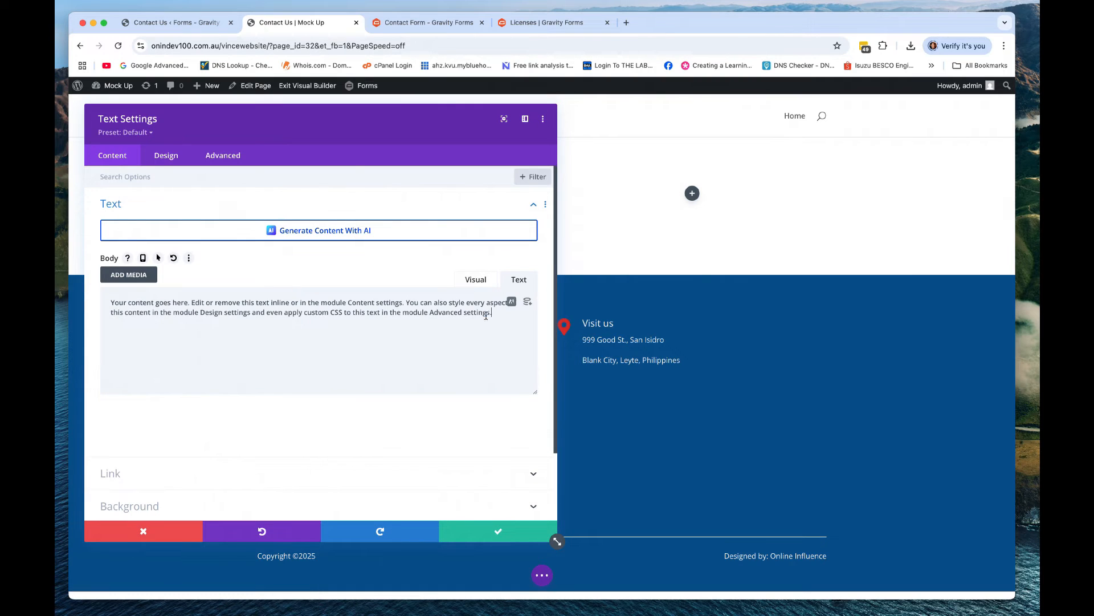
{"action": "left_click_drag", "start_coordinate": [492, 313], "coordinate": [79, 299]}
{"action": "key", "text": "BackSpace"}
{"action": "key", "text": "super+v"}
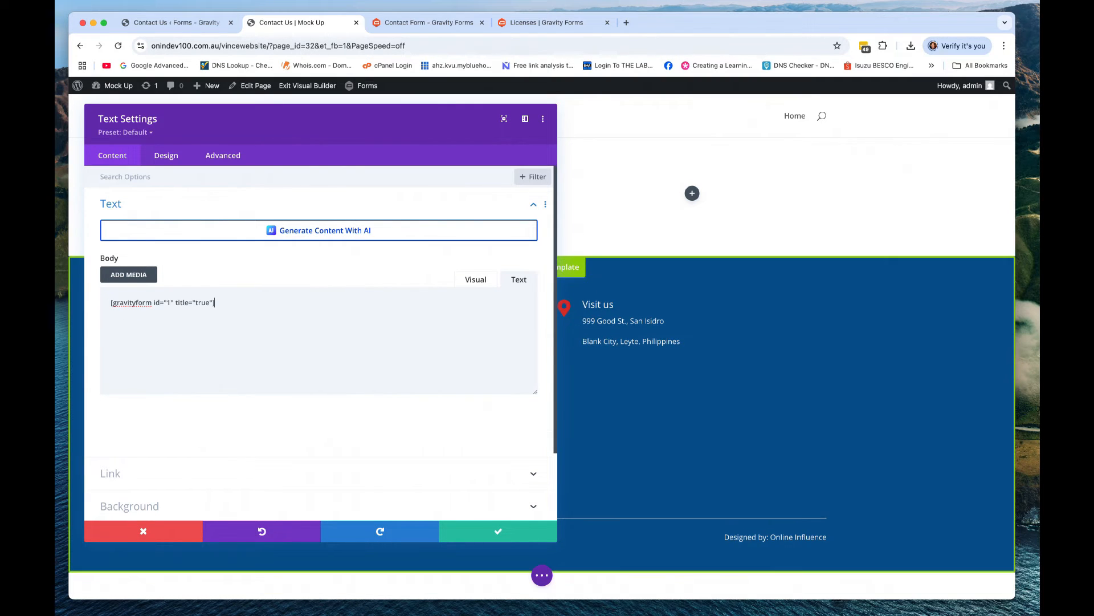
Set the shortcode's title attribute to "false" and save the Text module settings.
{"action": "left_click", "coordinate": [203, 306]}
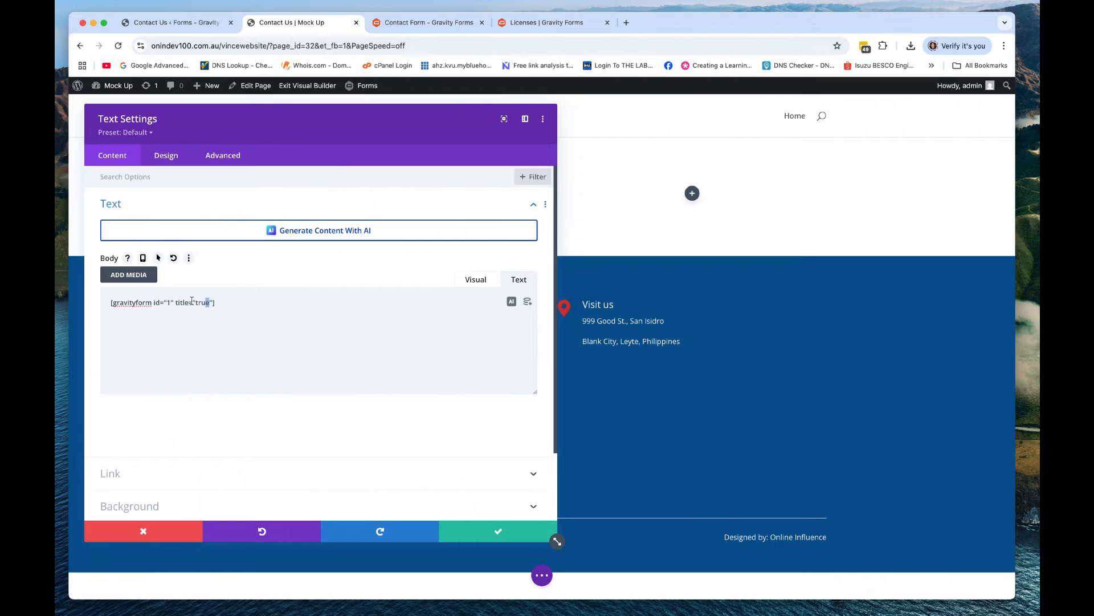
{"action": "left_click_drag", "start_coordinate": [192, 300], "coordinate": [195, 302]}
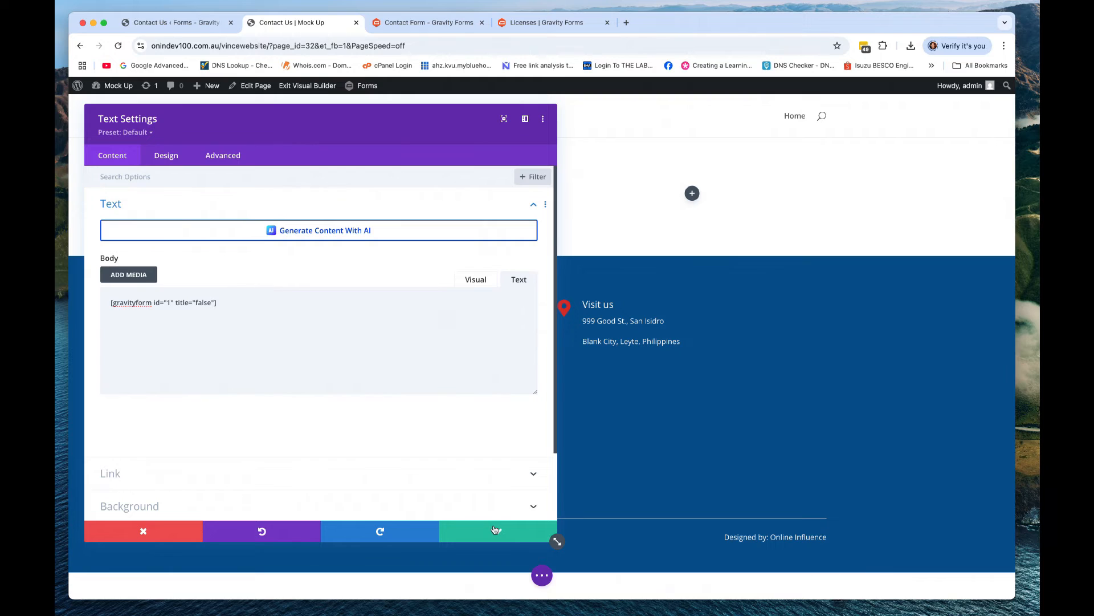
{"action": "left_click", "coordinate": [496, 529]}
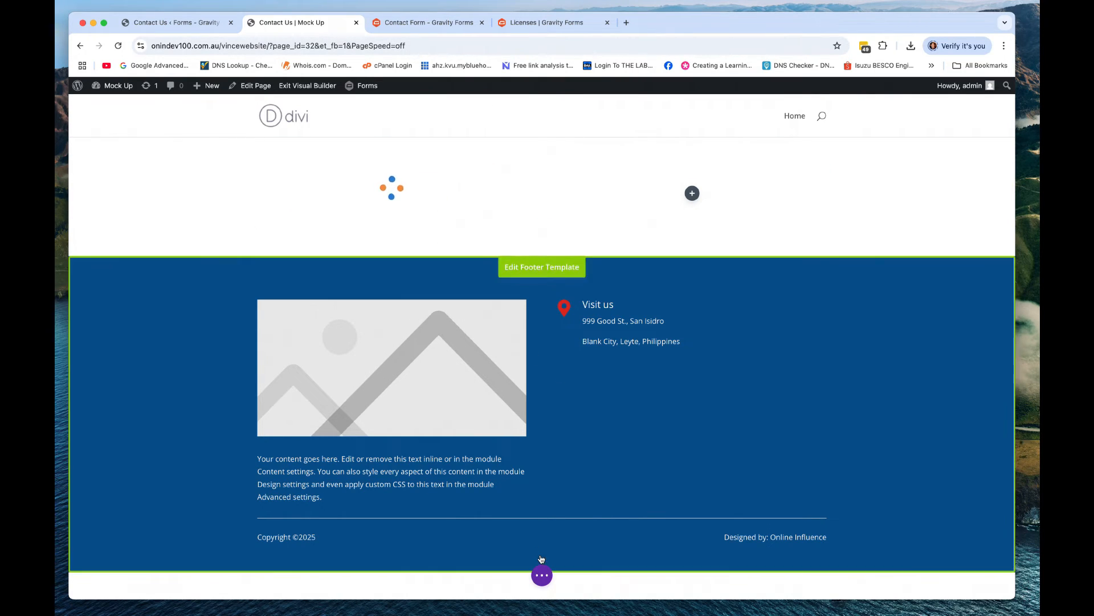
Save and publish the Contact Us page, and exit the Visual Builder to check the form on the live page.
{"action": "left_click", "coordinate": [541, 575]}
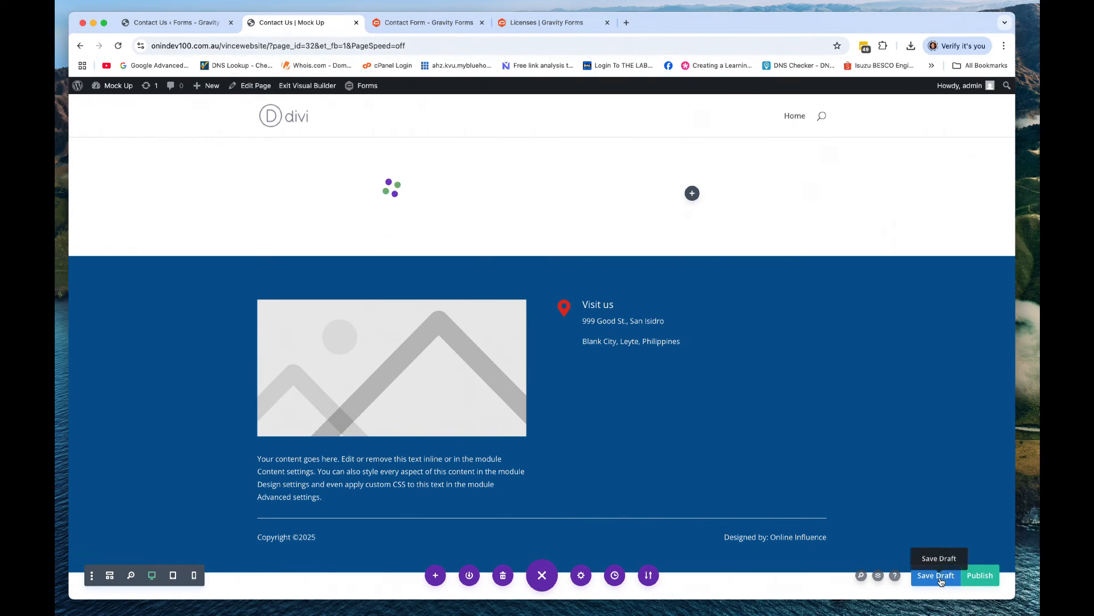
{"action": "left_click", "coordinate": [941, 577]}
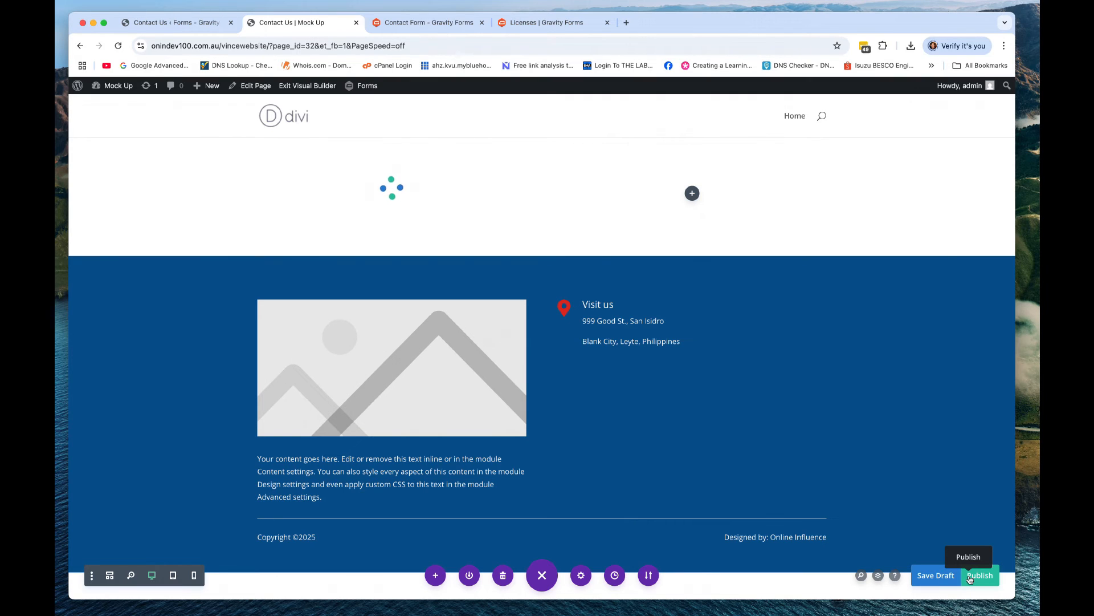
{"action": "left_click", "coordinate": [969, 577]}
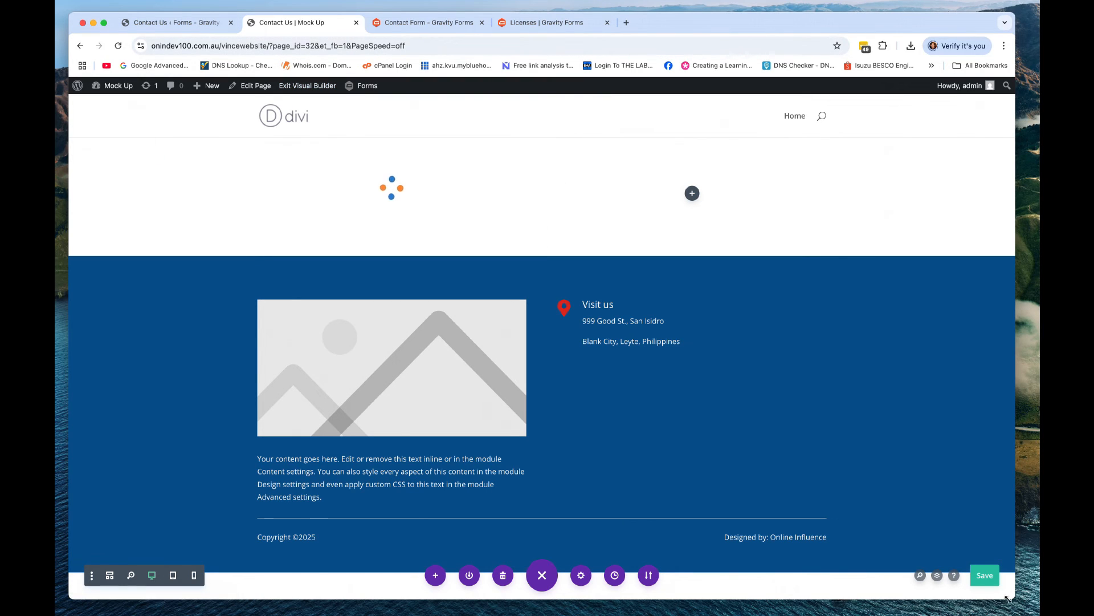
{"action": "left_click", "coordinate": [316, 89]}
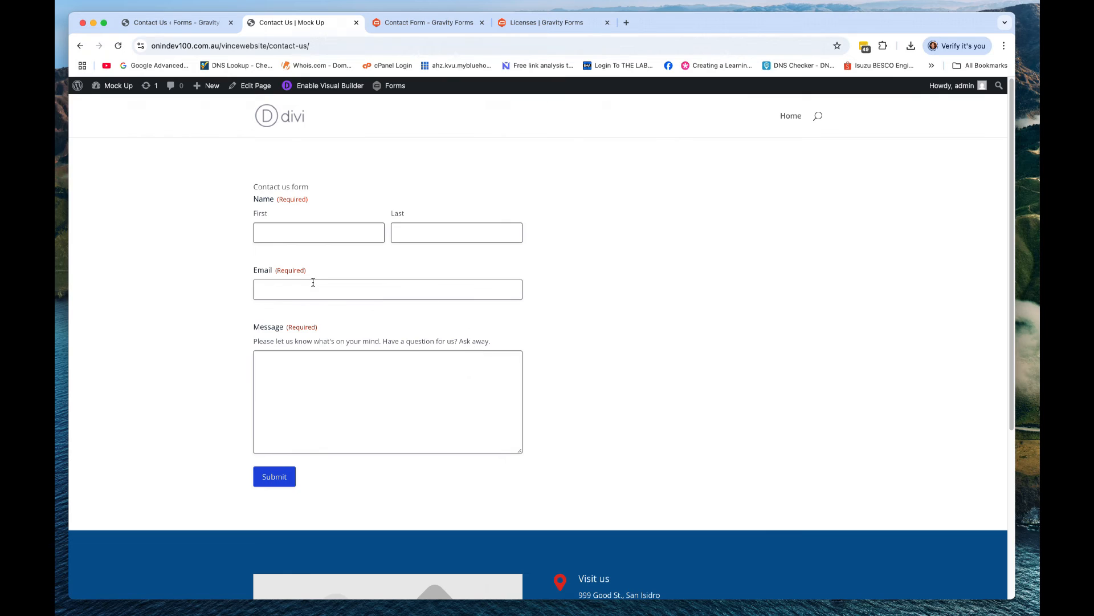
{"action": "scroll", "coordinate": [439, 310], "scroll_direction": "down", "scroll_amount": 3}
{"action": "scroll", "coordinate": [528, 331], "scroll_direction": "up", "scroll_amount": 3}
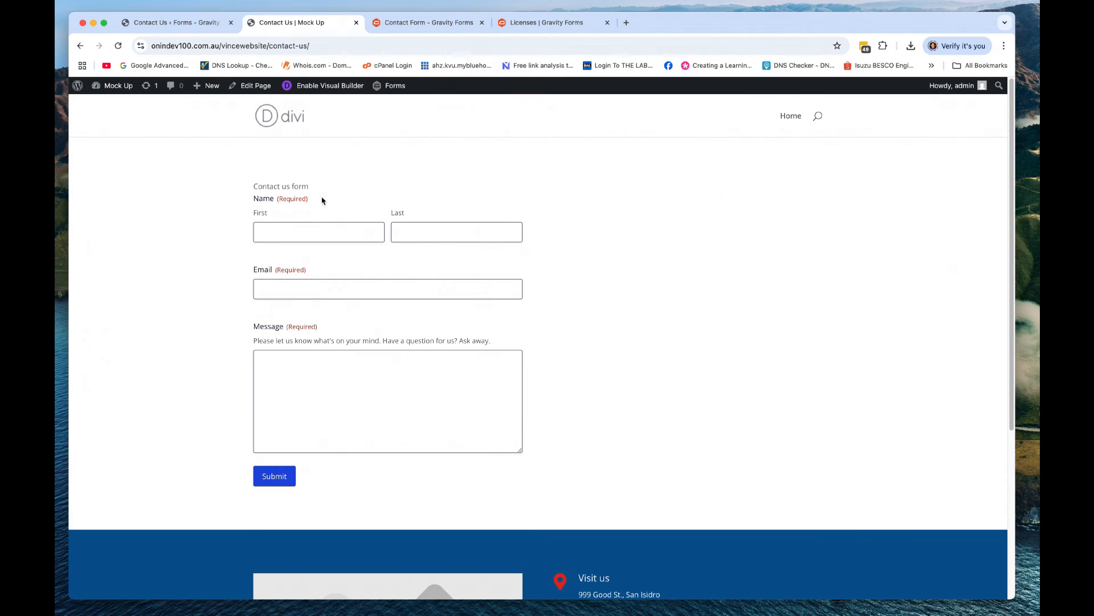
{"action": "left_click", "coordinate": [410, 231]}
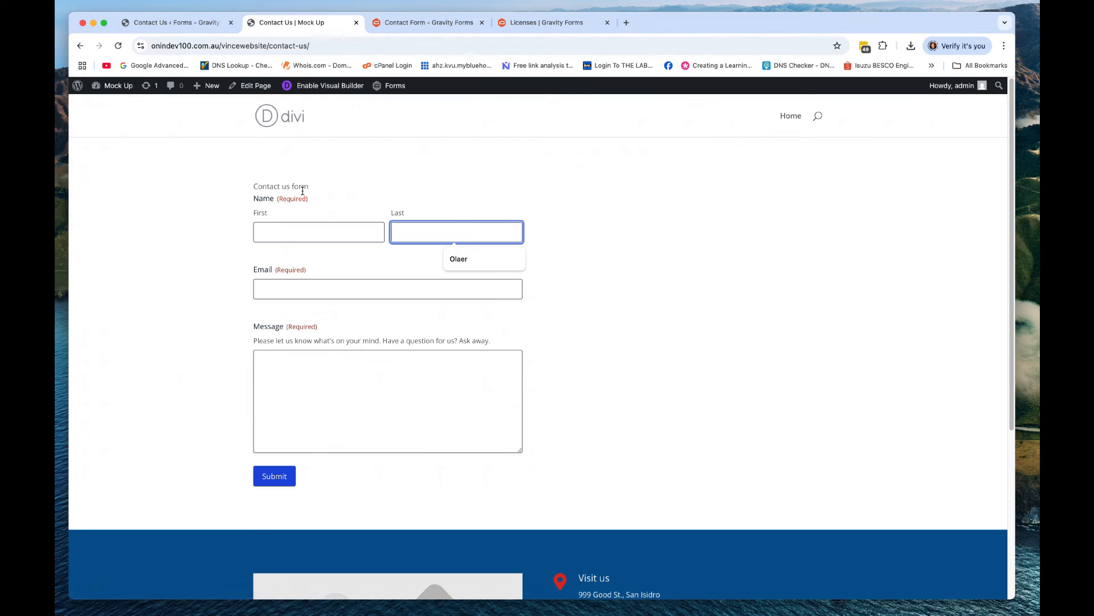
Clear the form description in the Contact Us form's settings and save the settings.
{"action": "left_click", "coordinate": [174, 23]}
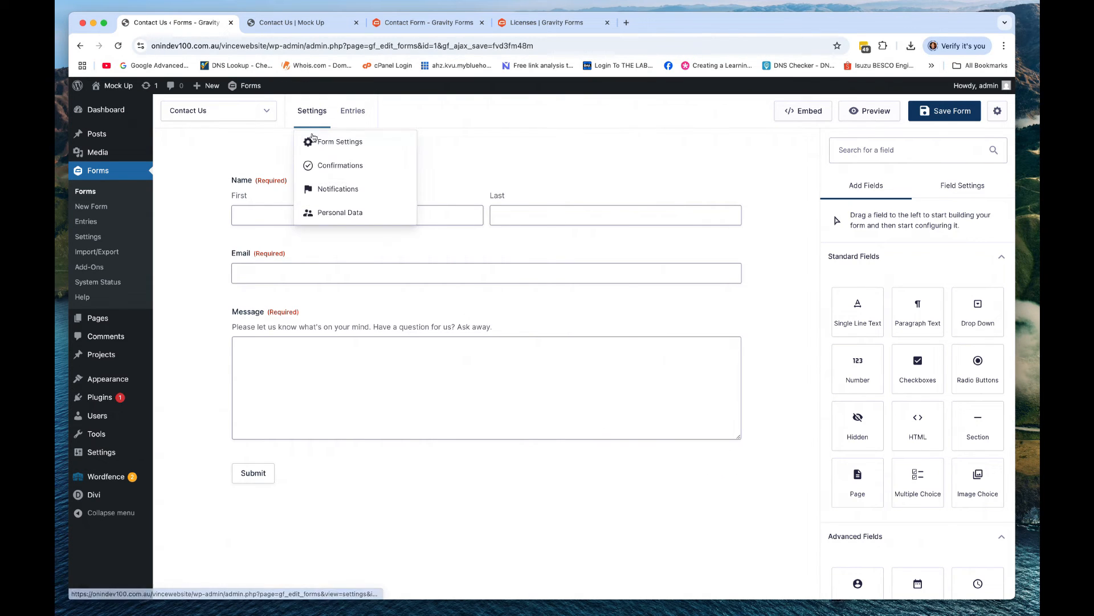
{"action": "left_click", "coordinate": [321, 144]}
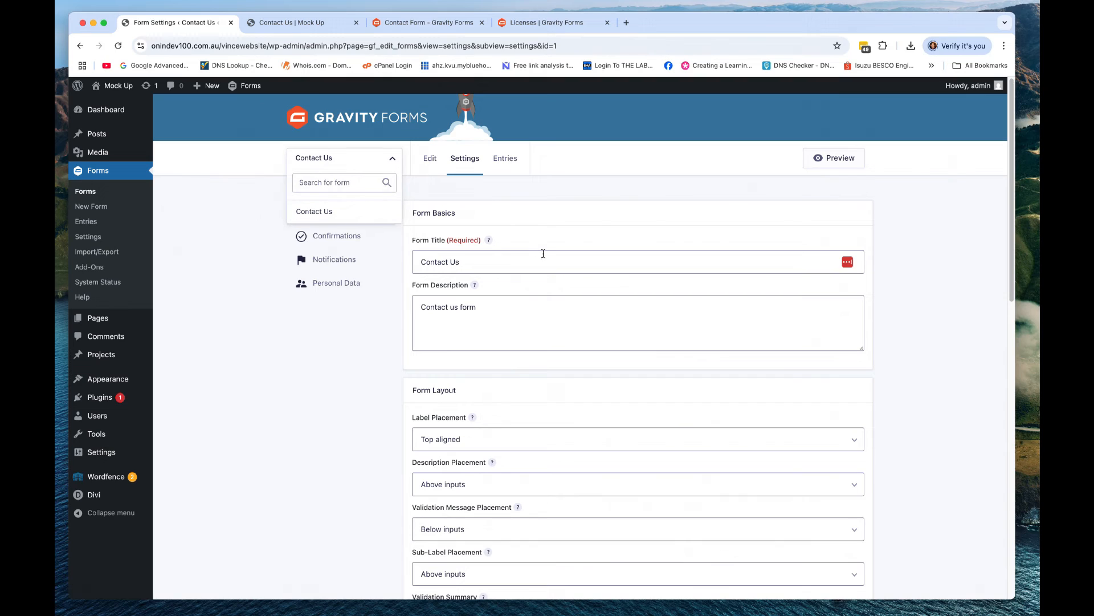
{"action": "left_click_drag", "start_coordinate": [514, 305], "coordinate": [330, 293]}
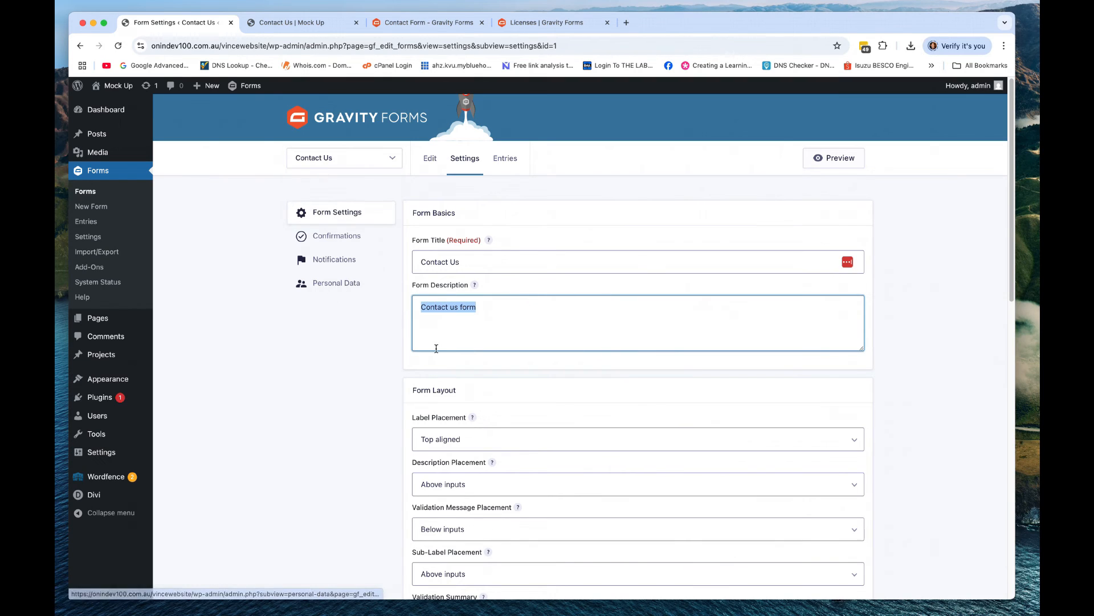
{"action": "key", "text": "BackSpace"}
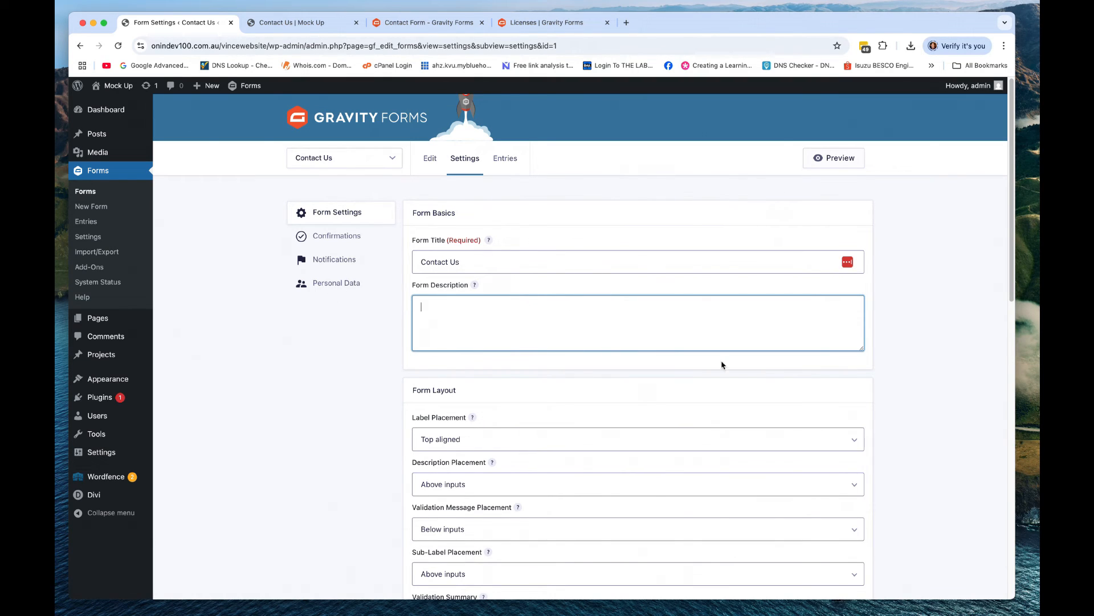
{"action": "left_click", "coordinate": [288, 23]}
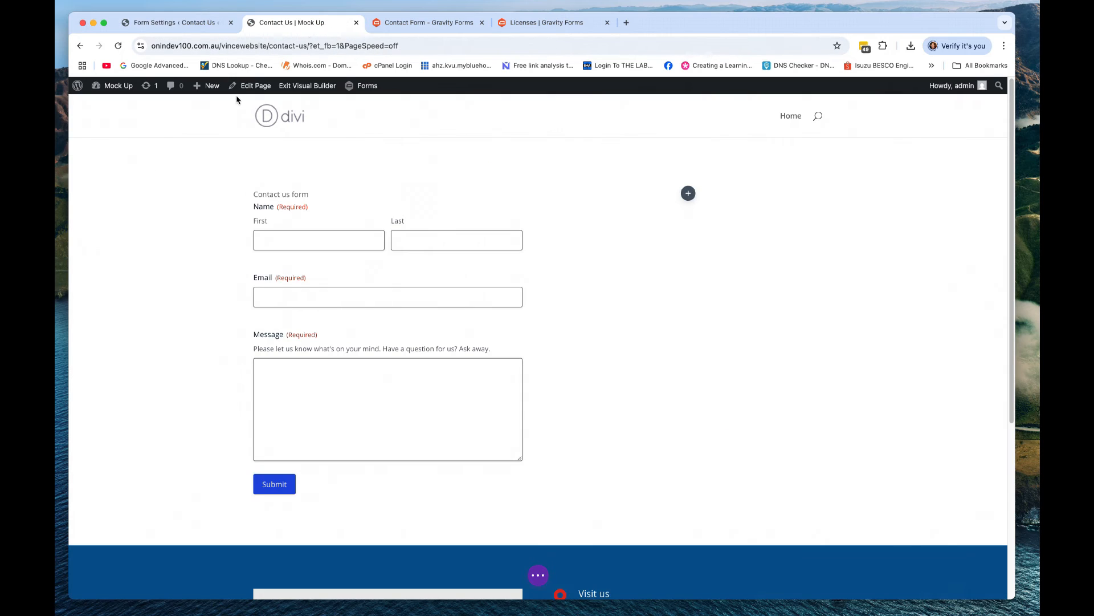
{"action": "left_click", "coordinate": [171, 22]}
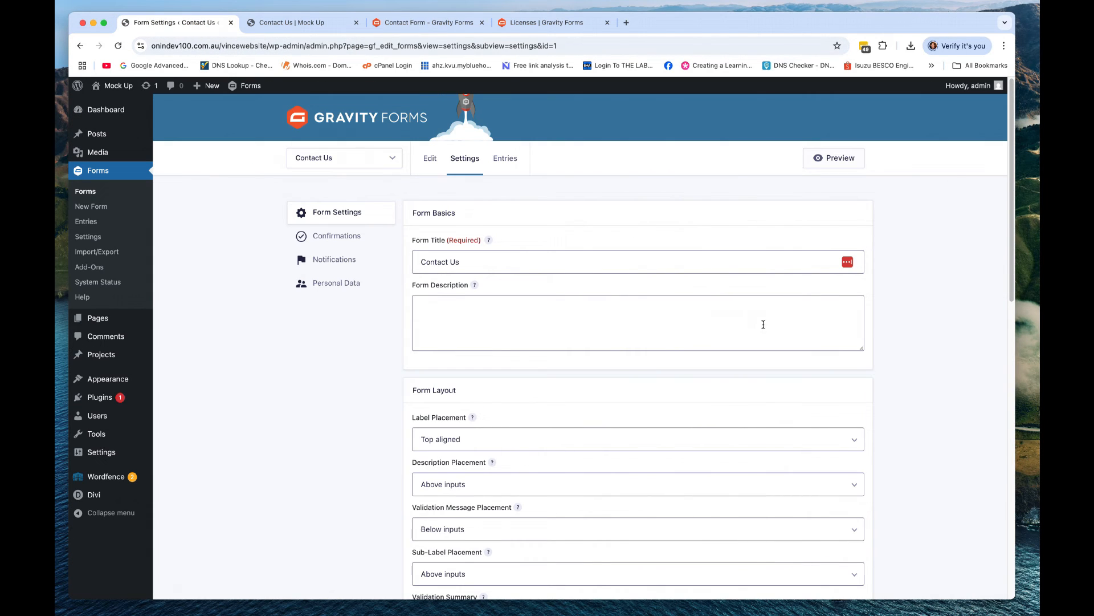
{"action": "scroll", "coordinate": [763, 324], "scroll_direction": "down", "scroll_amount": 8}
{"action": "scroll", "coordinate": [787, 376], "scroll_direction": "up", "scroll_amount": 2}
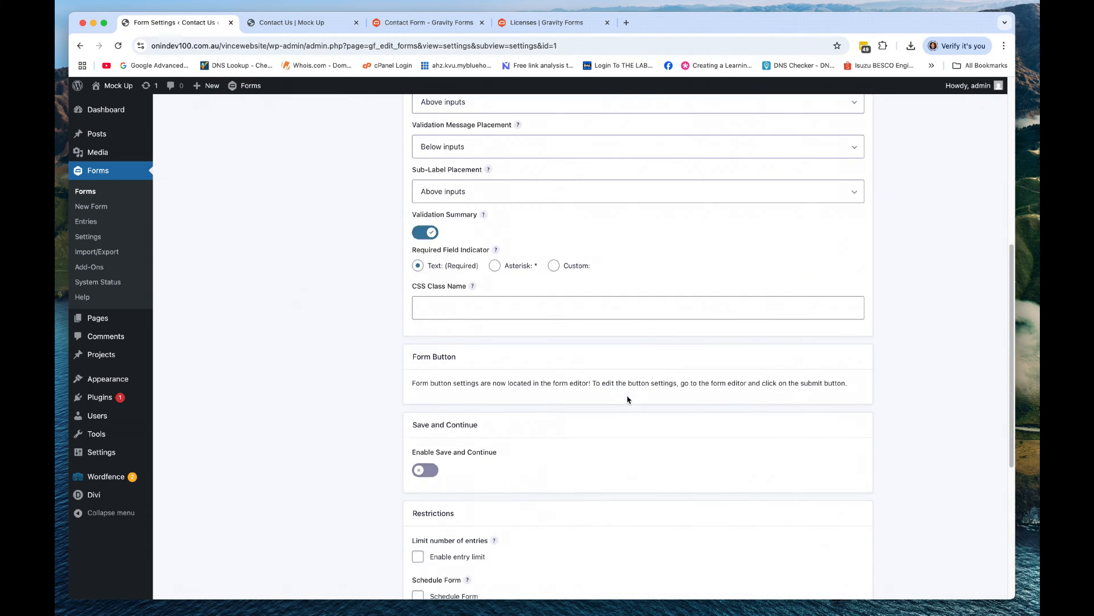
{"action": "scroll", "coordinate": [627, 399], "scroll_direction": "down", "scroll_amount": 5}
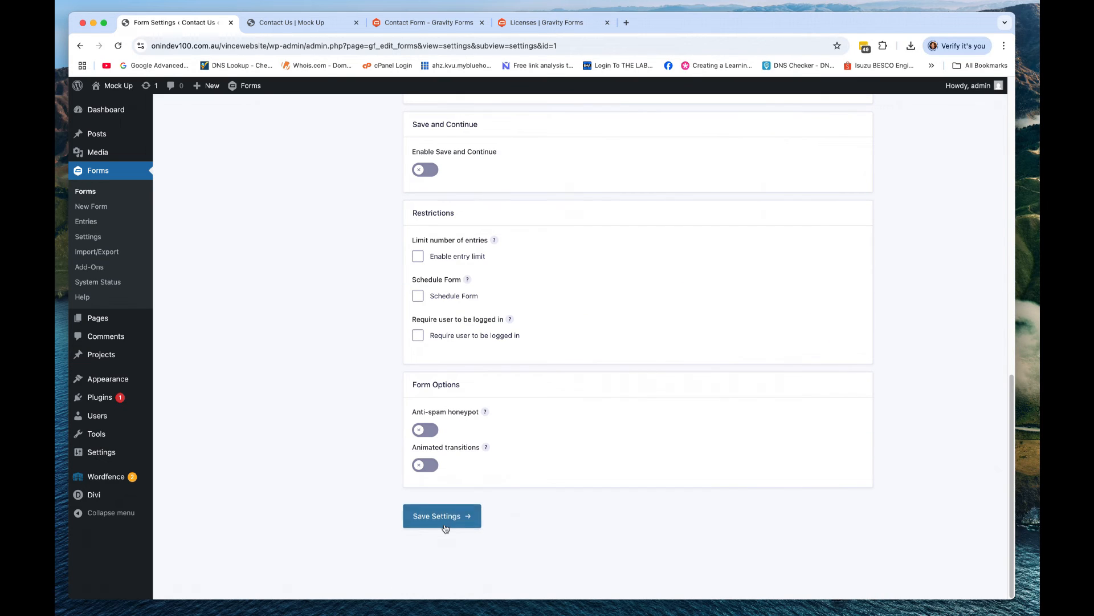
{"action": "left_click", "coordinate": [445, 516]}
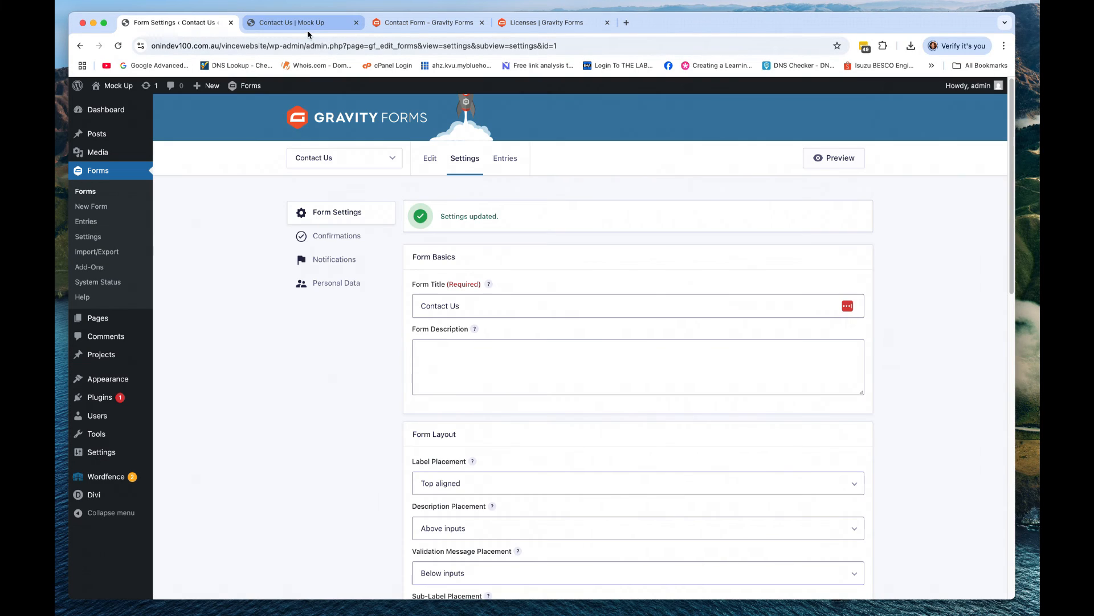
Save the Contact Us page while exiting the Visual Builder, and review the updated form on the live page.
{"action": "left_click", "coordinate": [308, 30]}
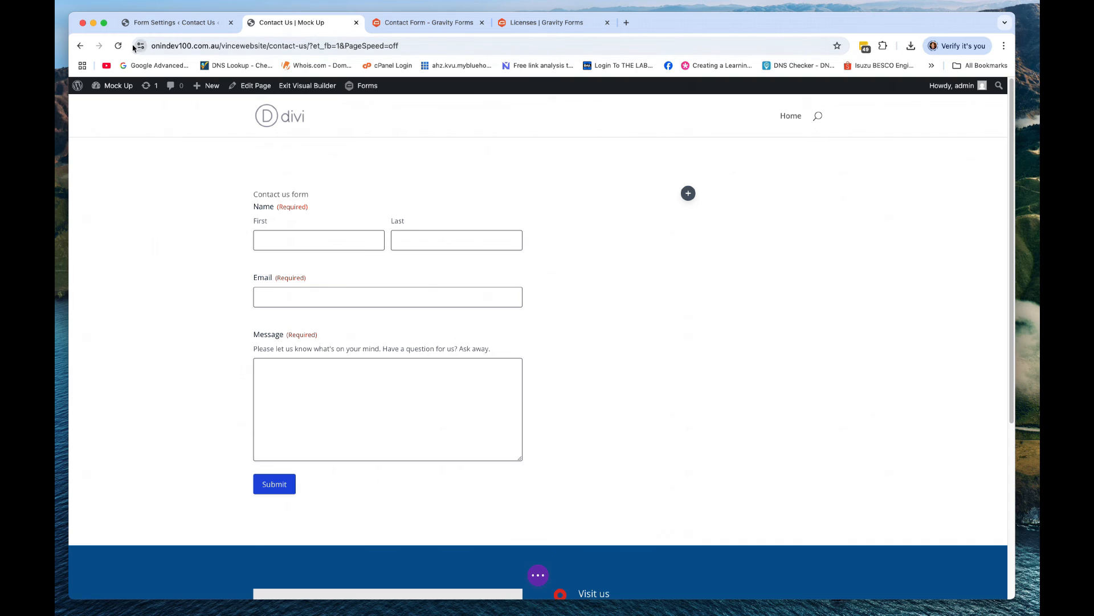
{"action": "left_click", "coordinate": [307, 86]}
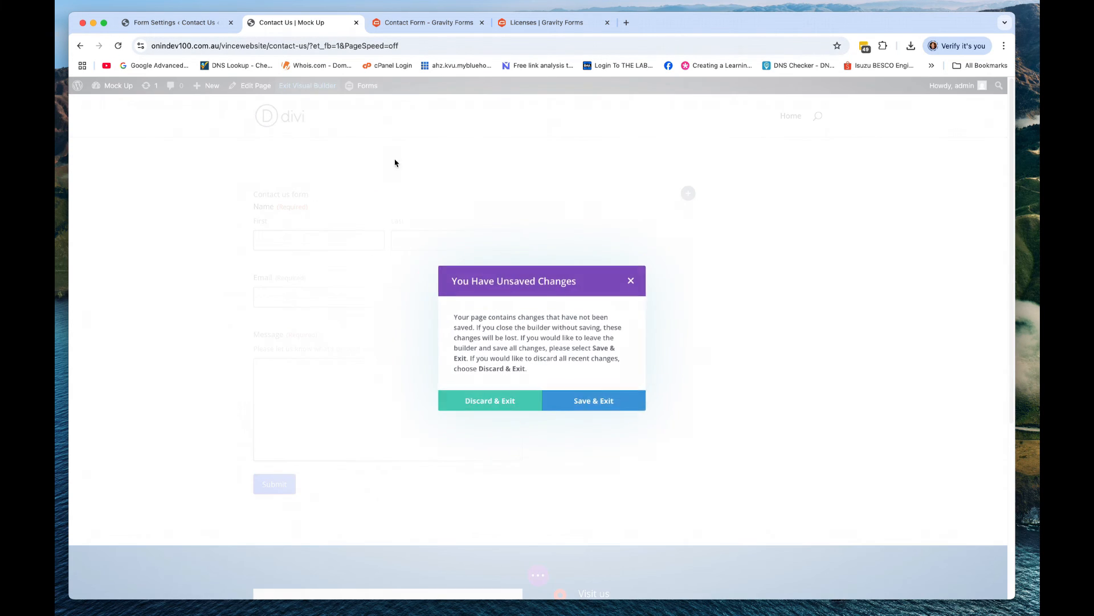
{"action": "left_click", "coordinate": [574, 406]}
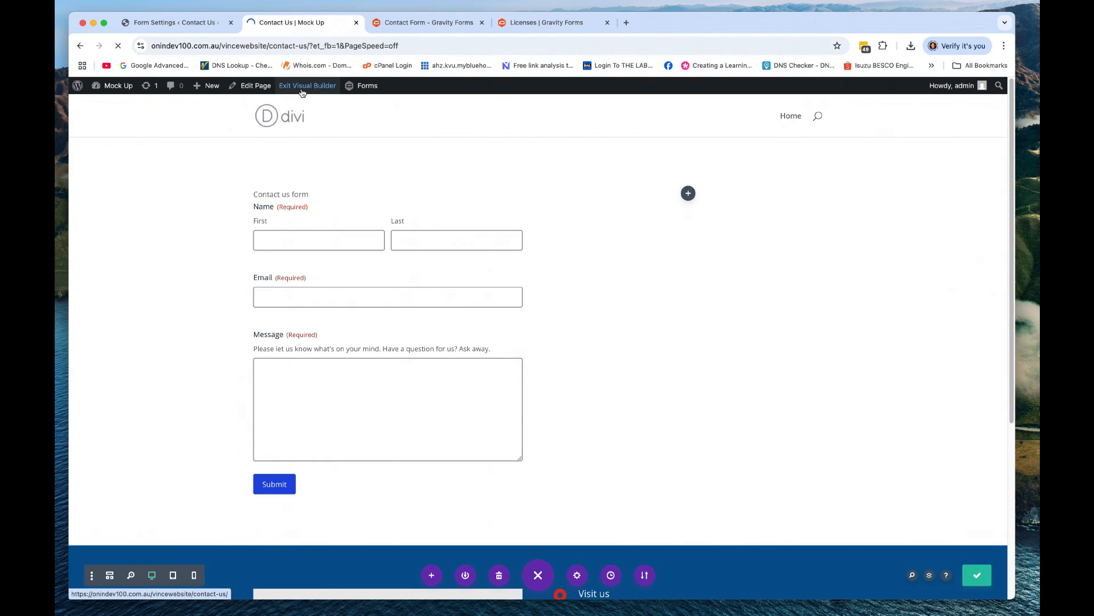
{"action": "left_click_drag", "start_coordinate": [303, 93], "coordinate": [279, 159]}
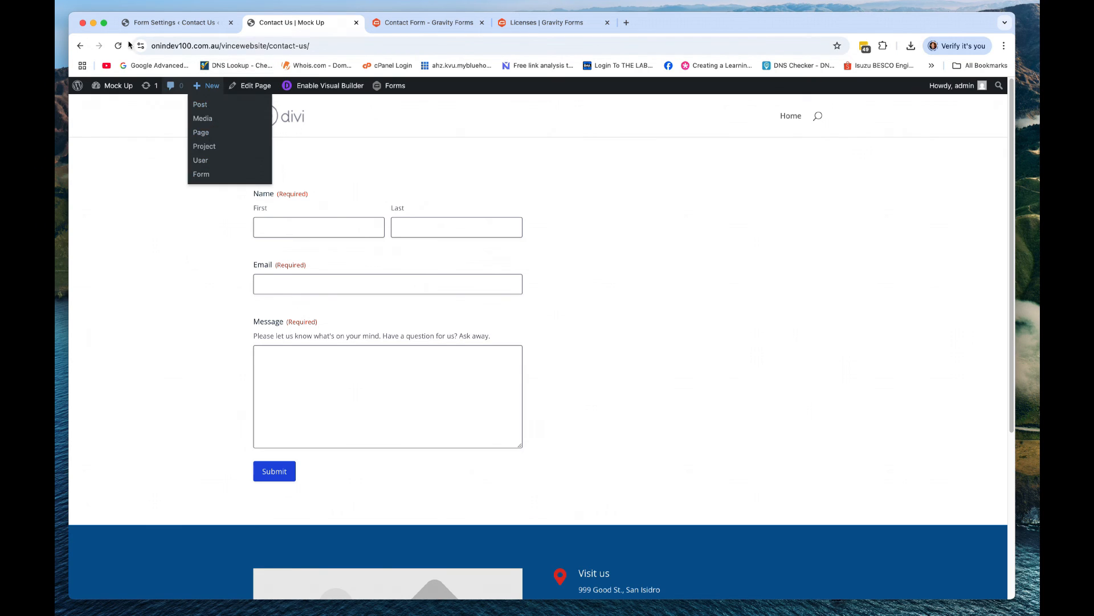
{"action": "scroll", "coordinate": [396, 251], "scroll_direction": "down", "scroll_amount": 5}
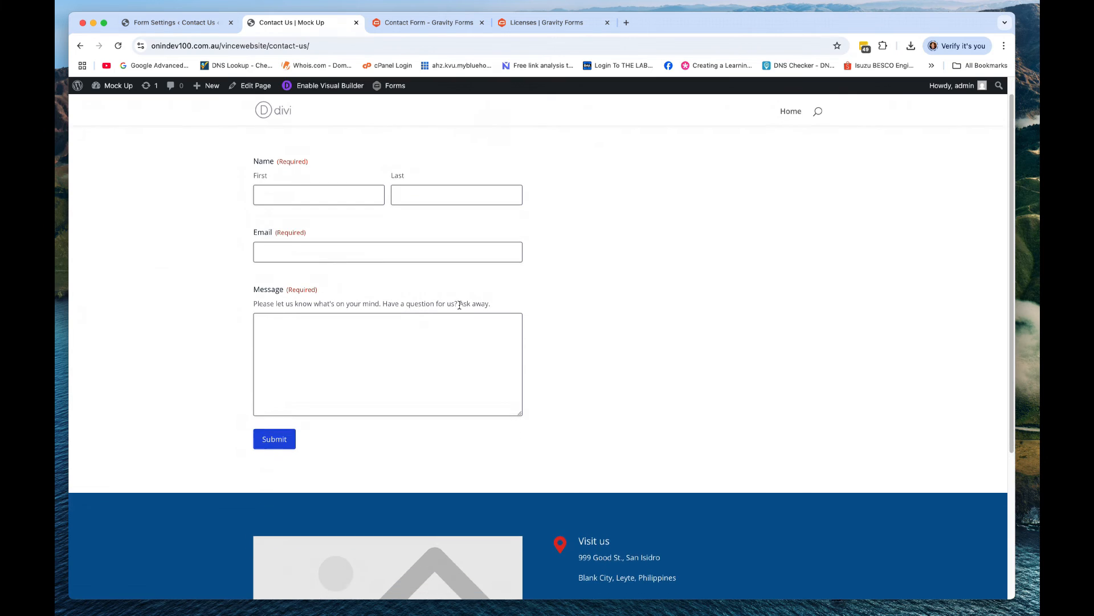
{"action": "scroll", "coordinate": [254, 285], "scroll_direction": "up", "scroll_amount": 2}
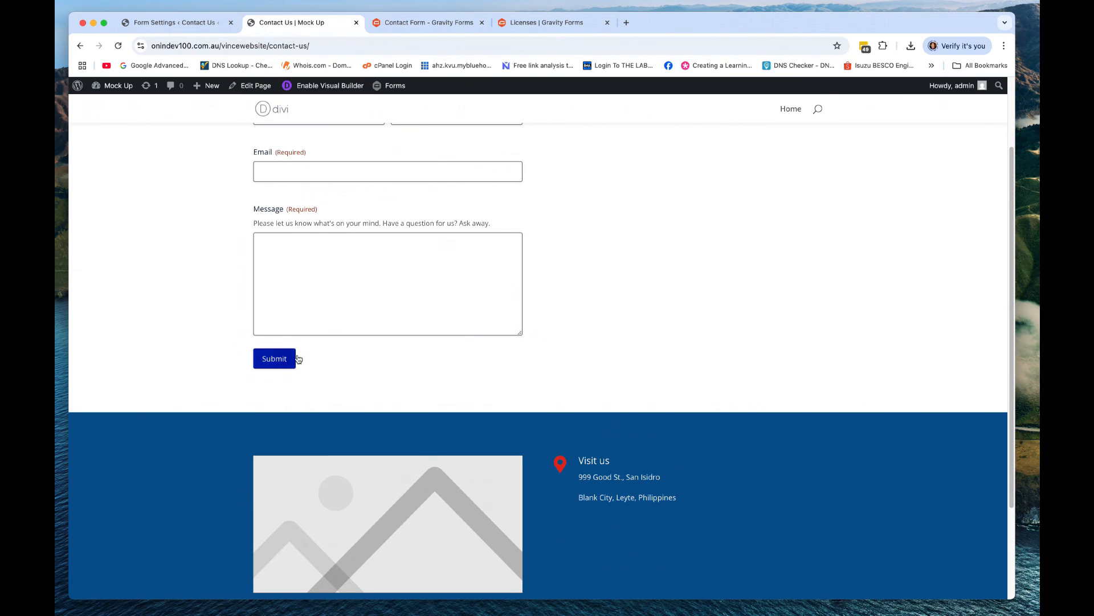
Open the Submit button's appearance settings in the Contact Us form editor.
{"action": "left_click", "coordinate": [195, 23]}
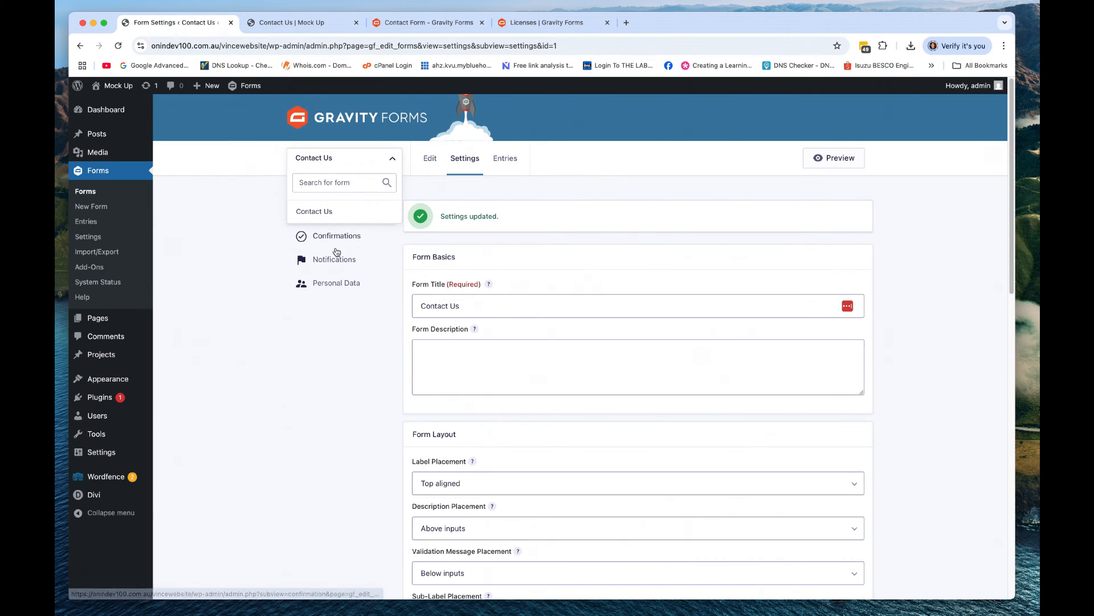
{"action": "scroll", "coordinate": [382, 262], "scroll_direction": "down", "scroll_amount": 3}
{"action": "scroll", "coordinate": [373, 251], "scroll_direction": "up", "scroll_amount": 3}
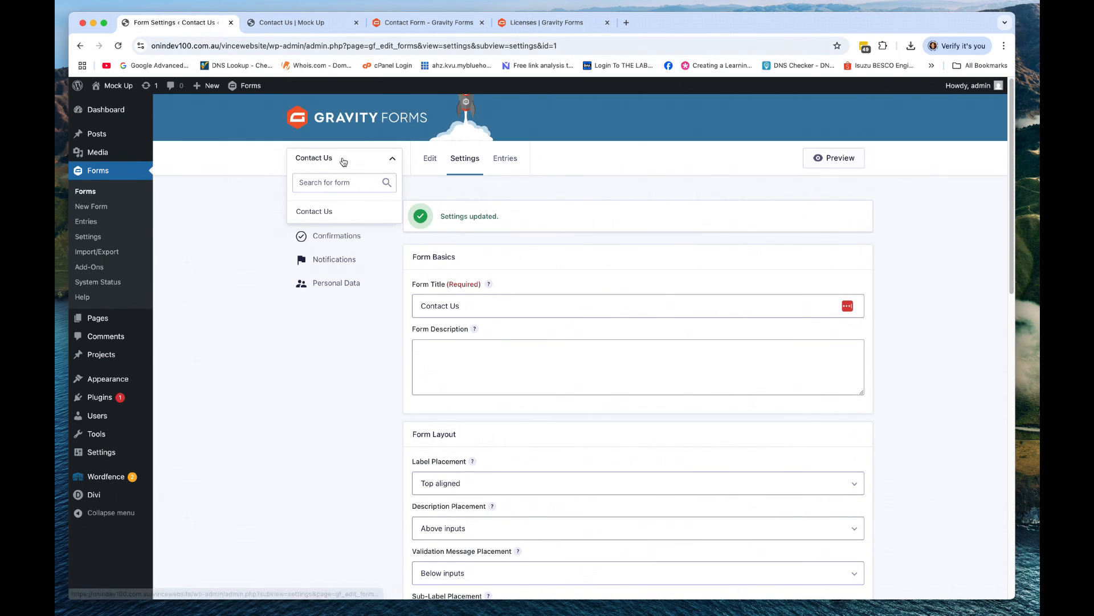
{"action": "left_click", "coordinate": [431, 159]}
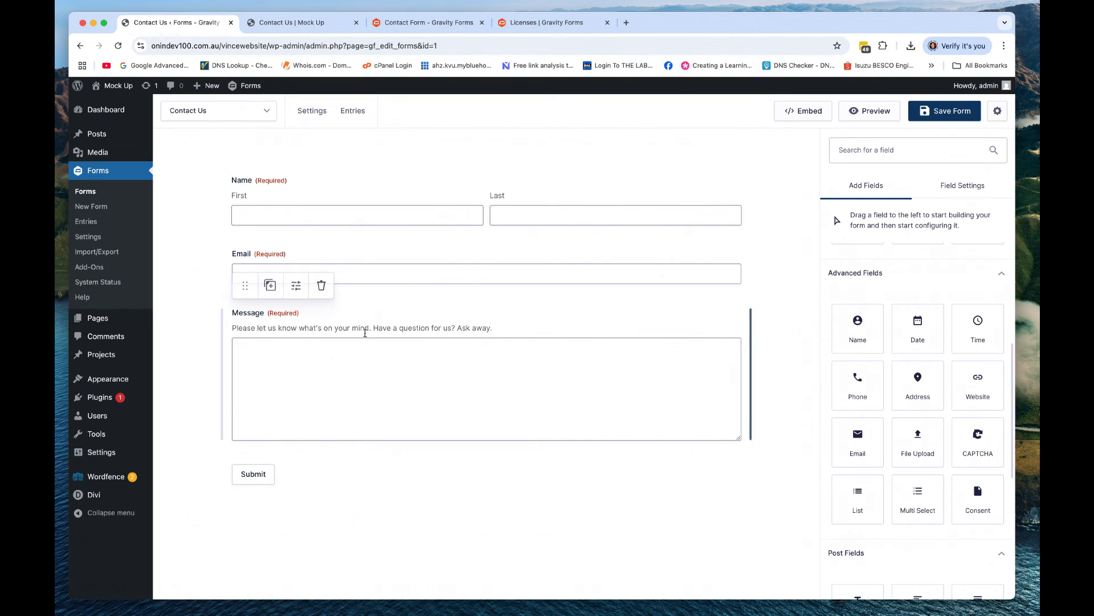
{"action": "left_click", "coordinate": [285, 479]}
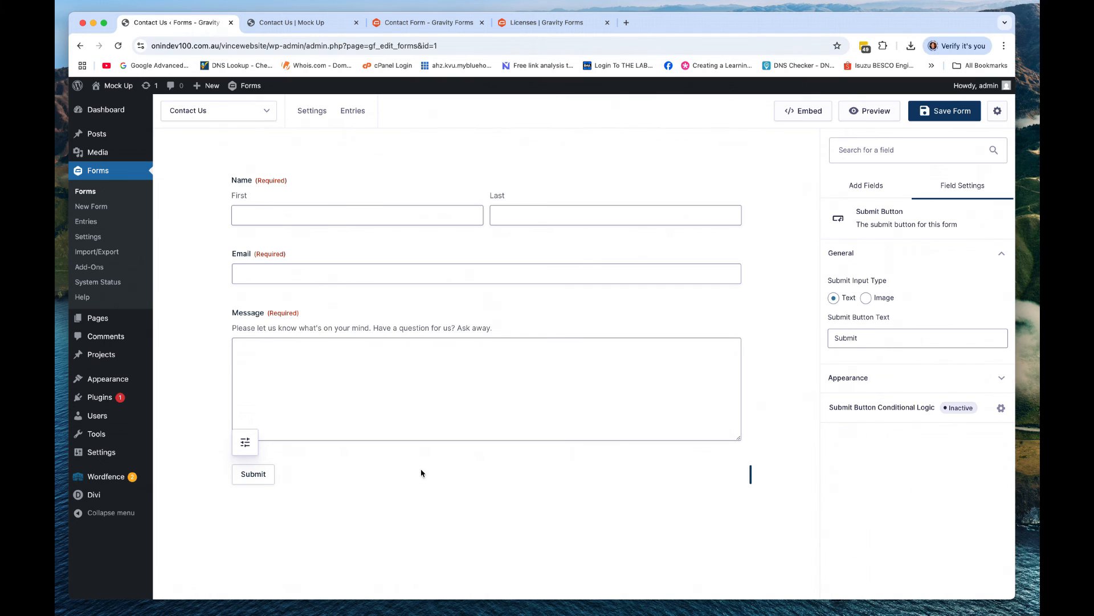
{"action": "left_click", "coordinate": [897, 374]}
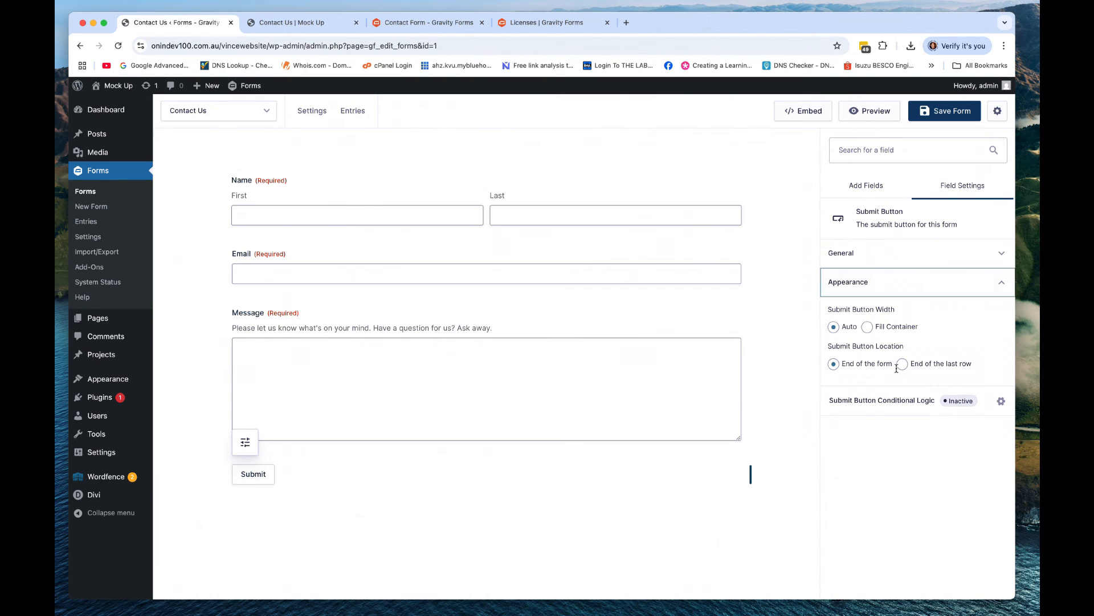
Try the Fill Container width and End of the last row location for the Submit button, returning to Auto and End of the form.
{"action": "left_click", "coordinate": [867, 327]}
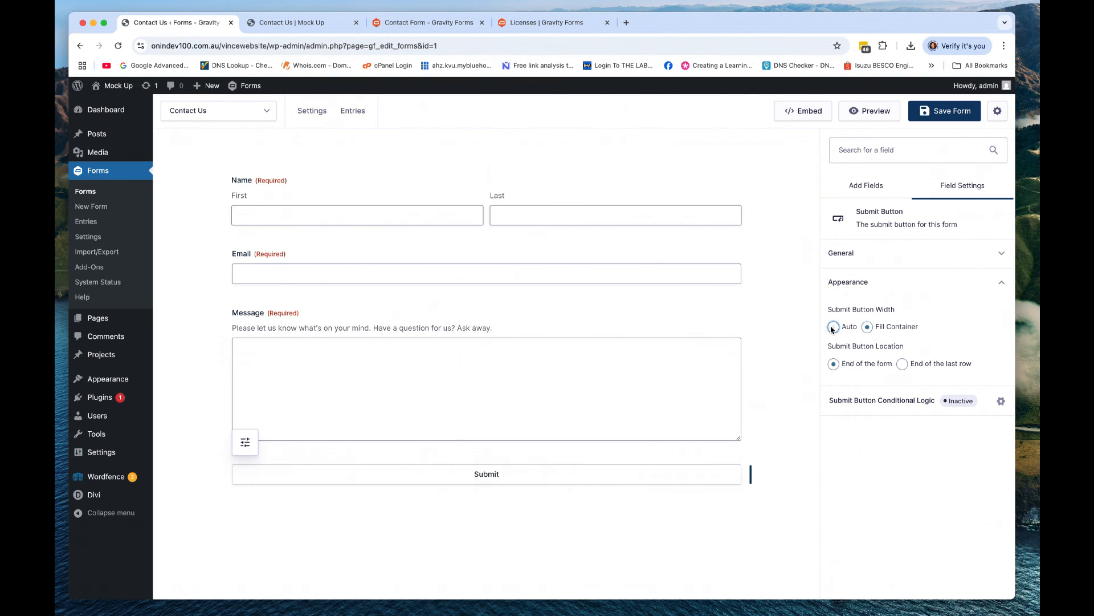
{"action": "left_click", "coordinate": [833, 327]}
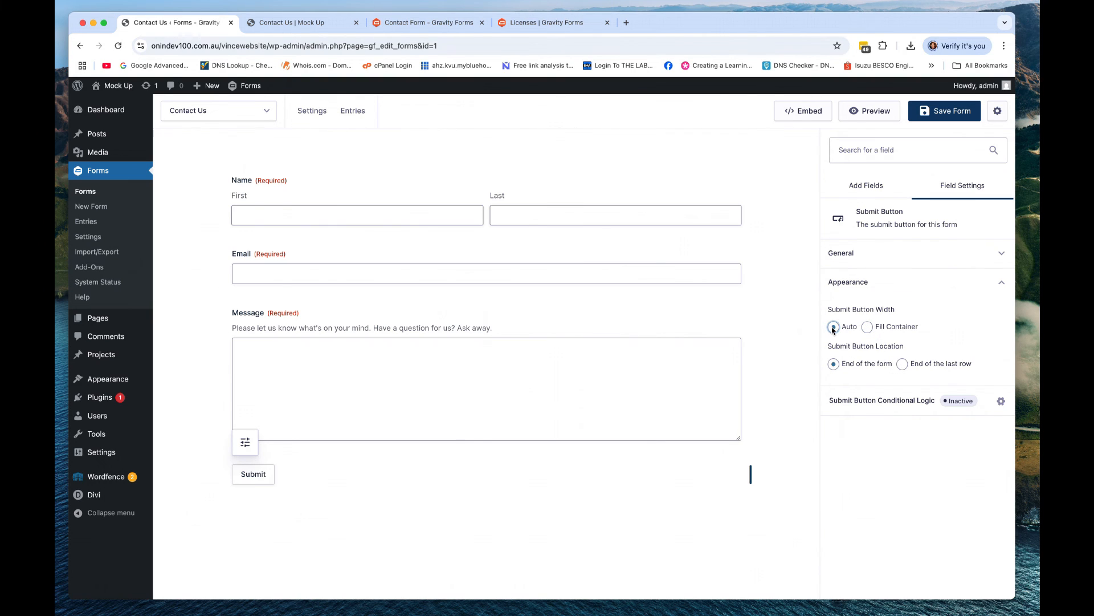
{"action": "left_click", "coordinate": [867, 327]}
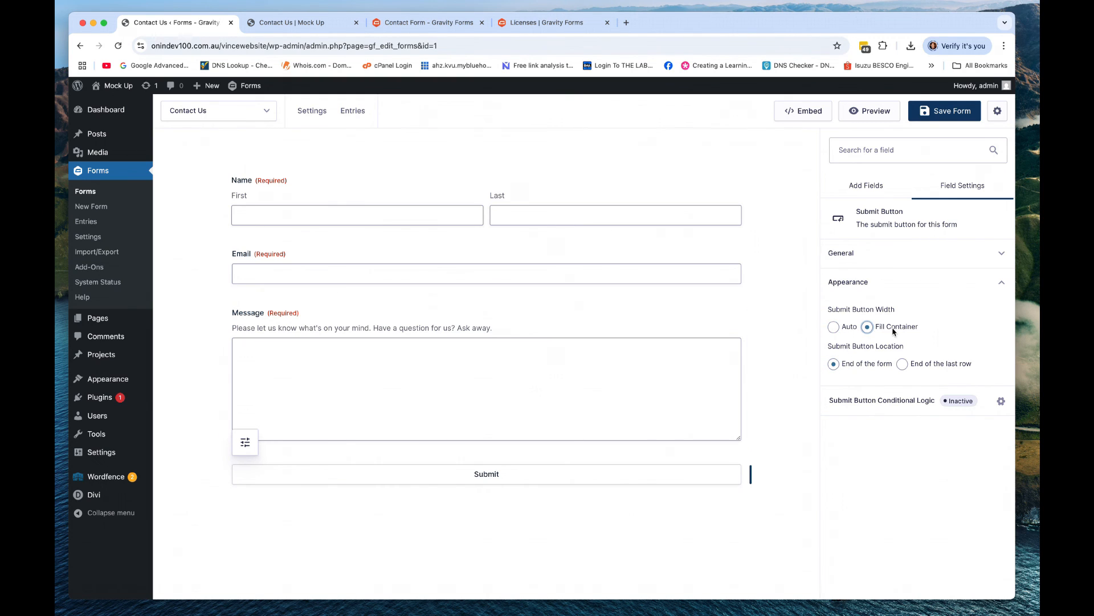
{"action": "left_click", "coordinate": [833, 327]}
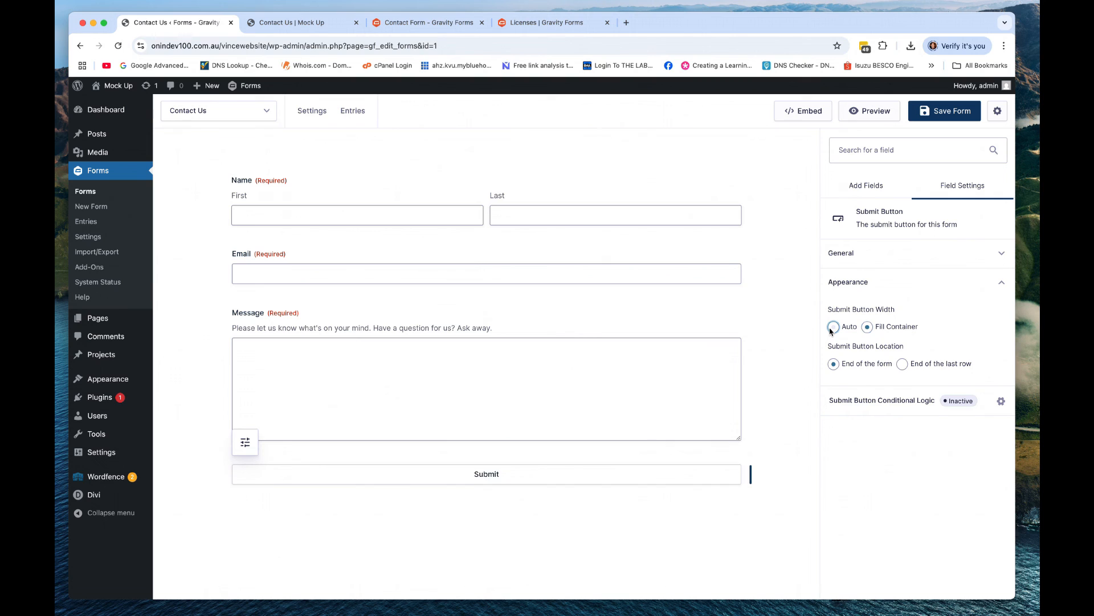
{"action": "left_click", "coordinate": [902, 364]}
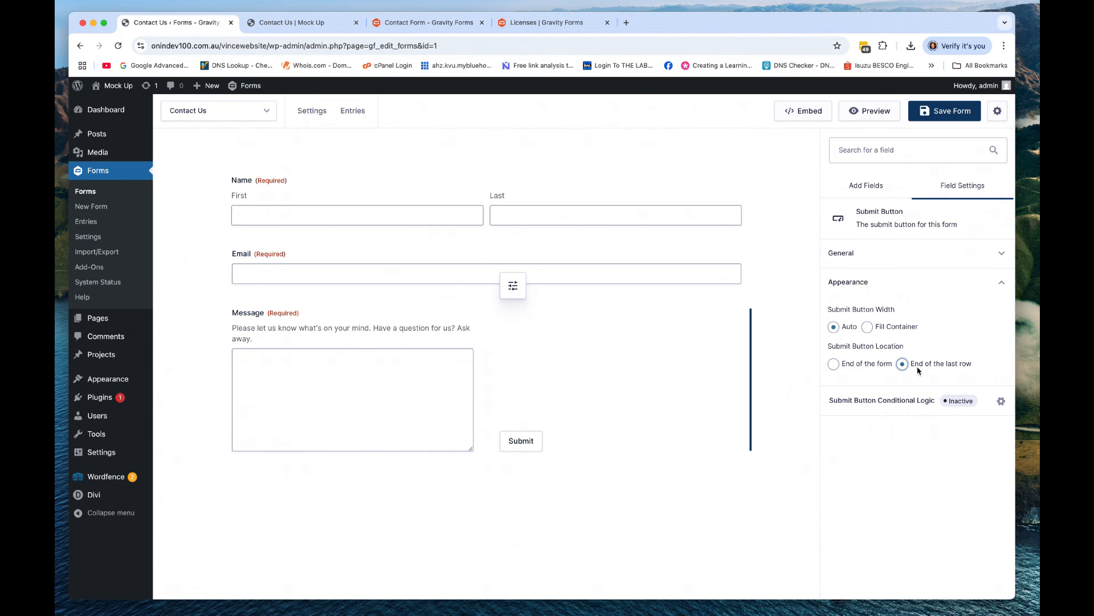
{"action": "left_click", "coordinate": [833, 365]}
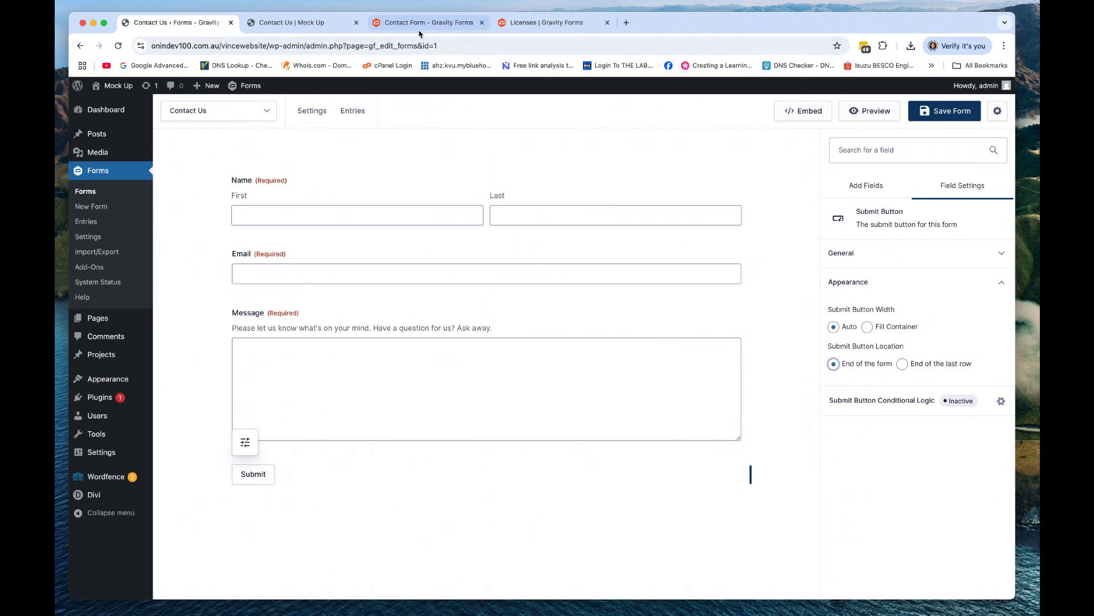
Switch to the live Contact Us page and examine the embedded form's fields and Submit button.
{"action": "left_click", "coordinate": [308, 23]}
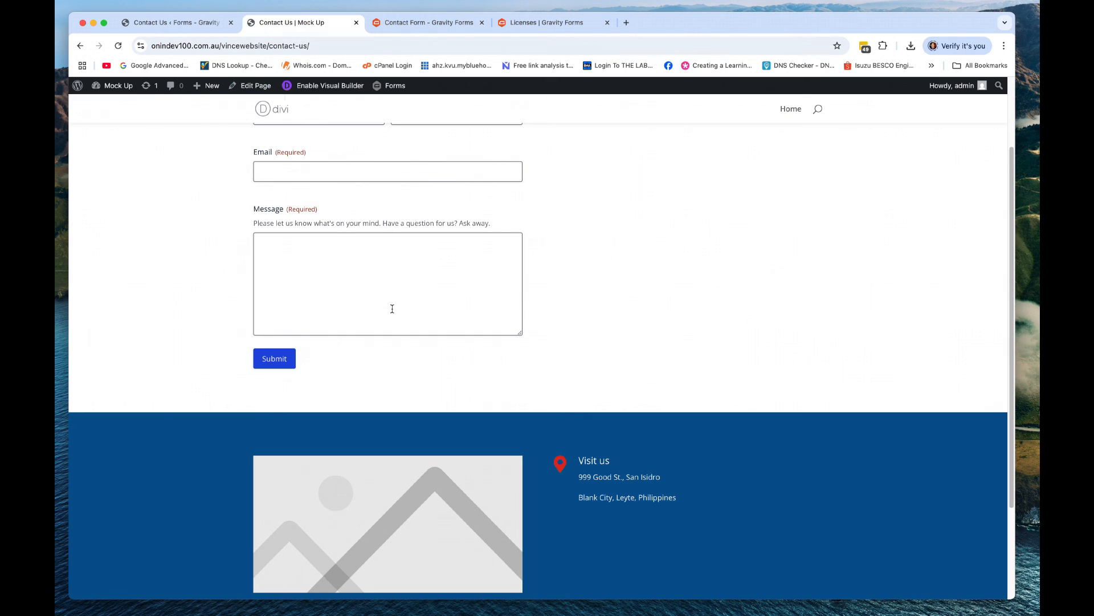
{"action": "scroll", "coordinate": [578, 313], "scroll_direction": "up", "scroll_amount": 3}
{"action": "scroll", "coordinate": [326, 227], "scroll_direction": "down", "scroll_amount": 2}
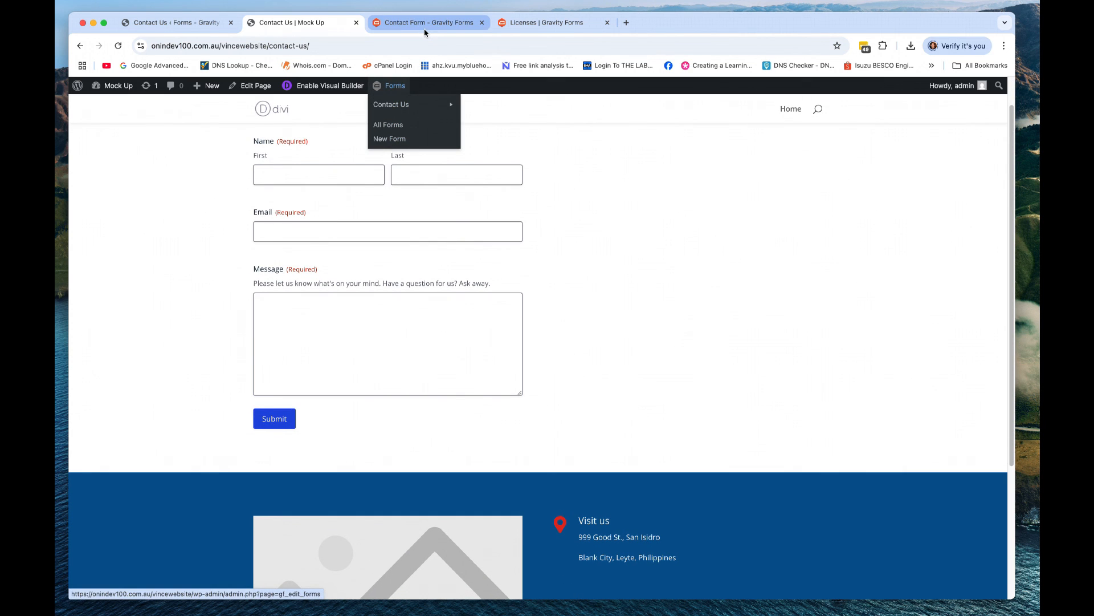
{"action": "scroll", "coordinate": [608, 271], "scroll_direction": "up", "scroll_amount": 2}
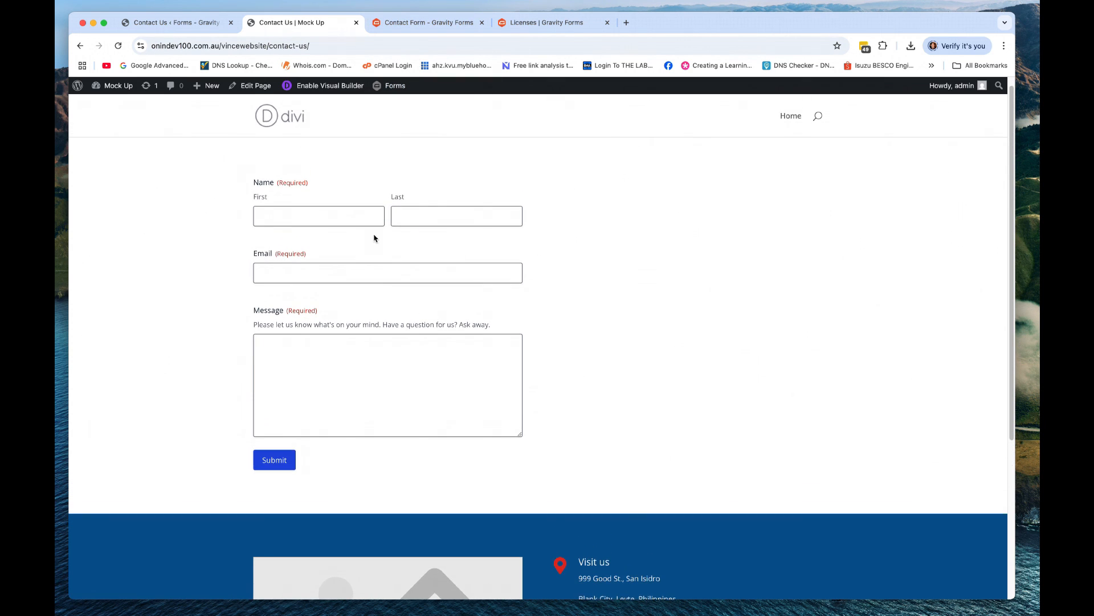